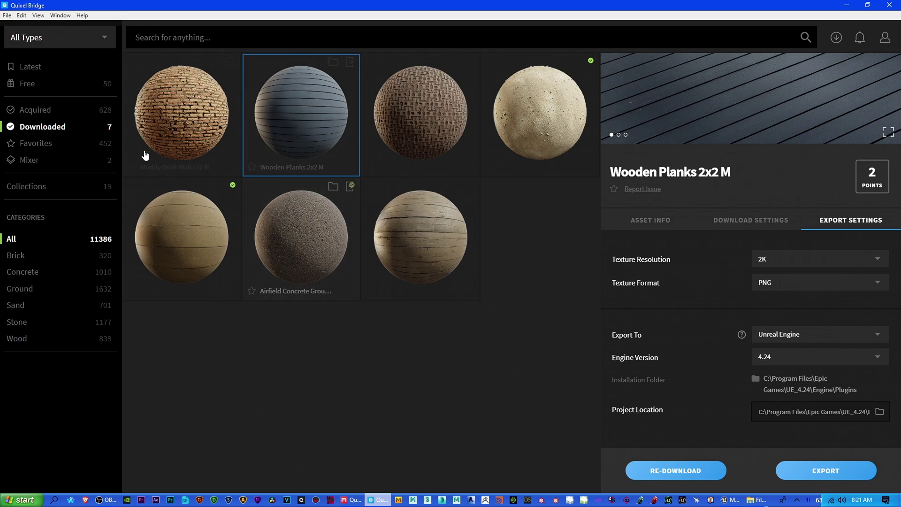
Switch Bridge from the Downloaded list to the Free collection of 50 assets
left_click(27, 85)
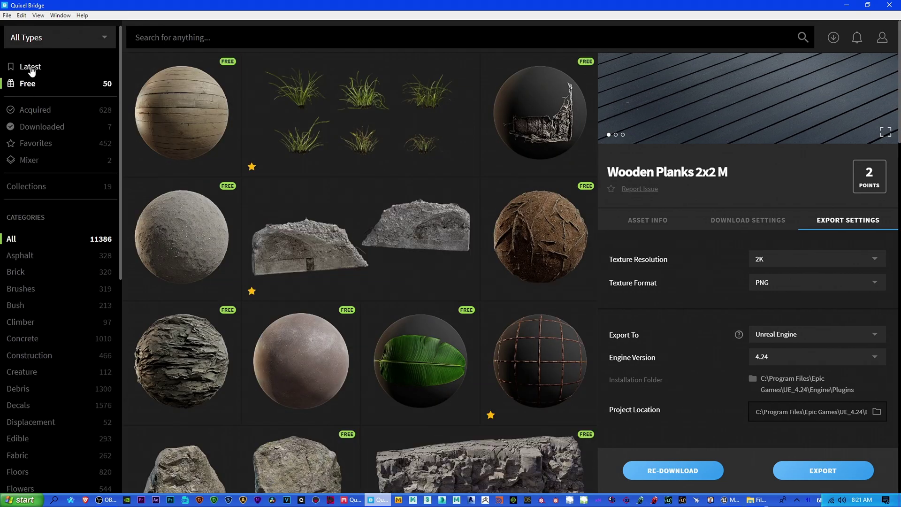
In Latest, open Stone Tiles 2x2 M's download settings, keep the Unreal 4 preset, then go to Mixer
left_click(31, 69)
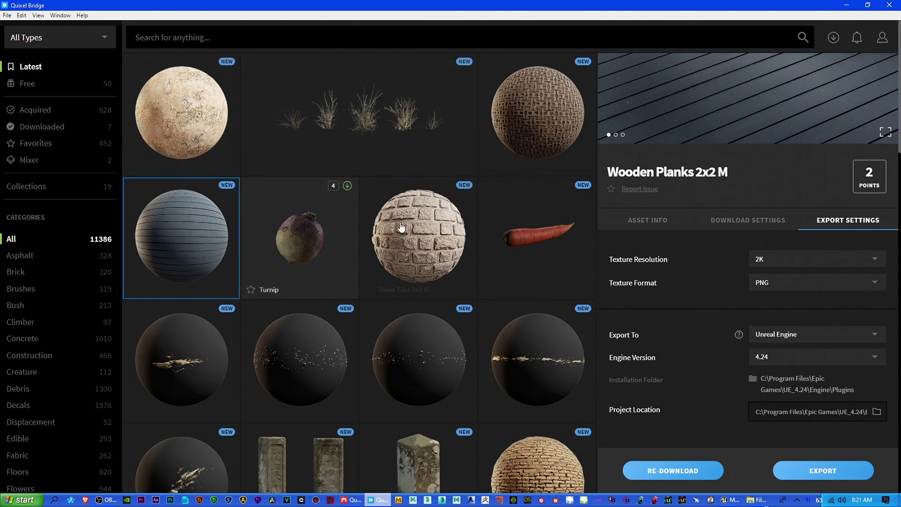
left_click(425, 234)
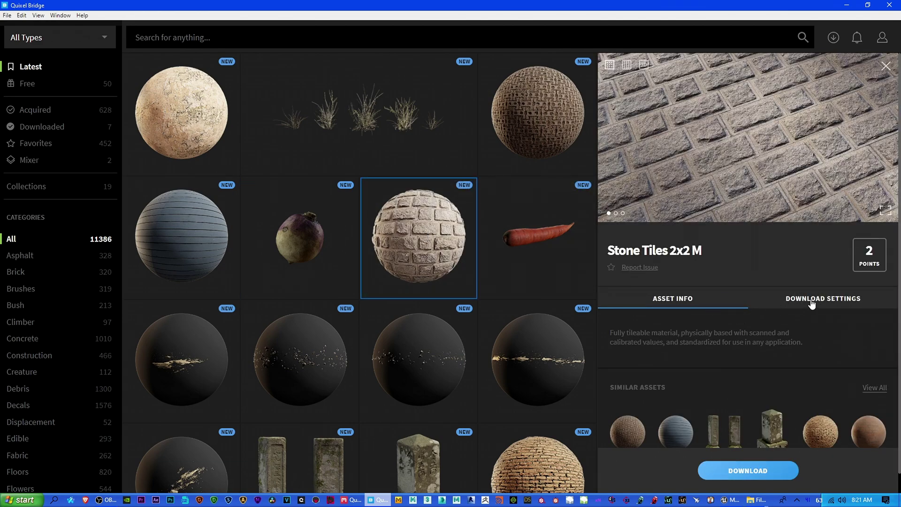
left_click(810, 302)
scroll(760, 289, "down", 2)
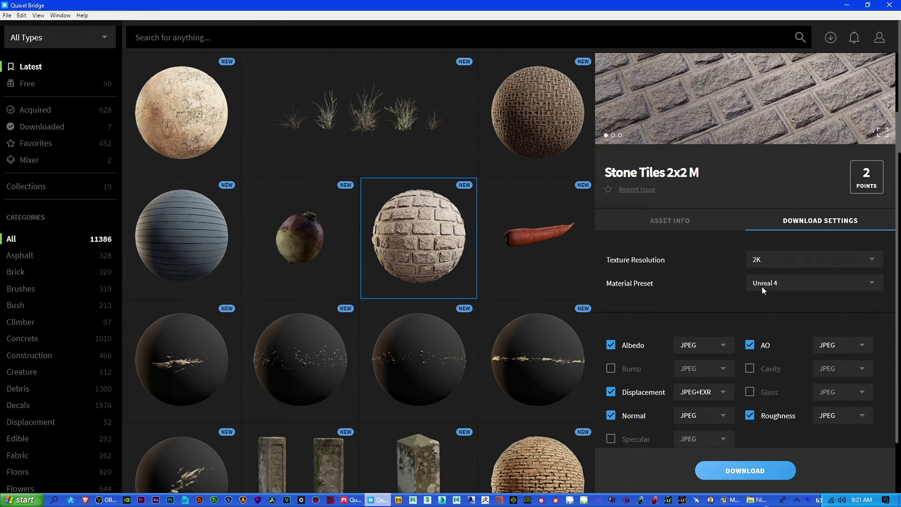
left_click(812, 283)
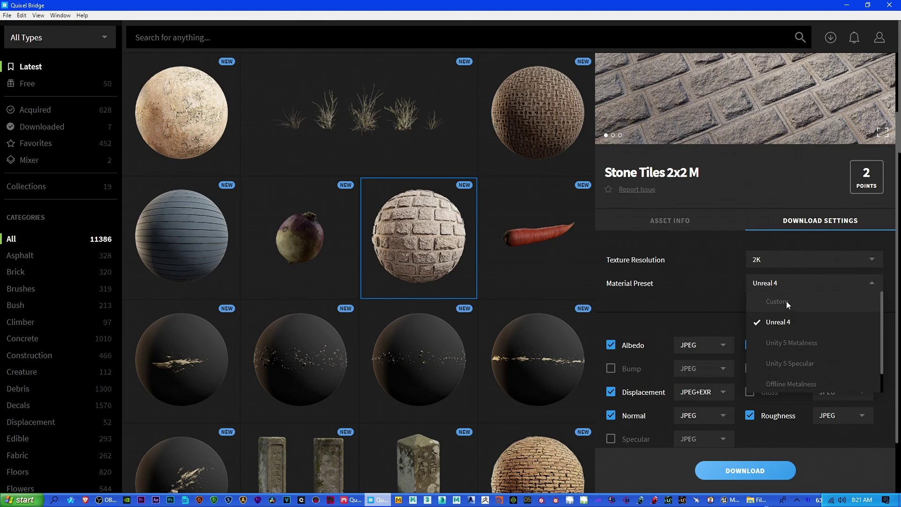
left_click(709, 292)
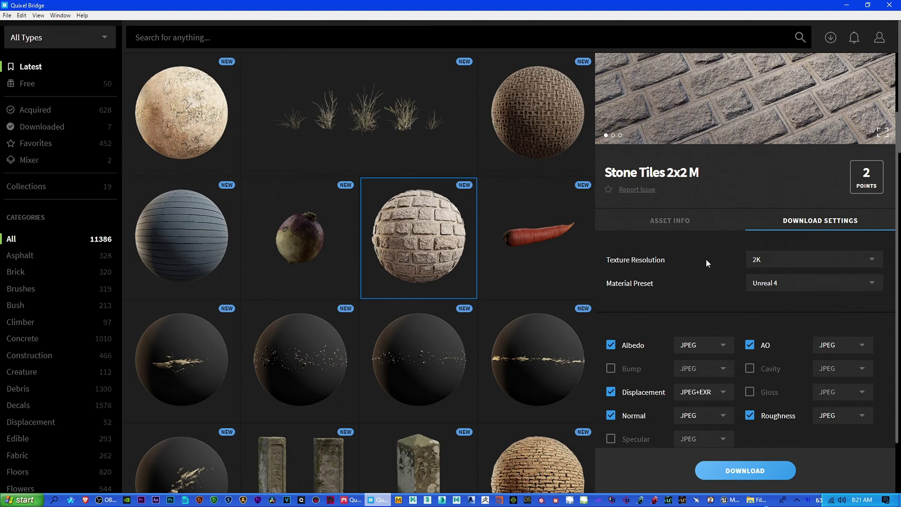
left_click(351, 499)
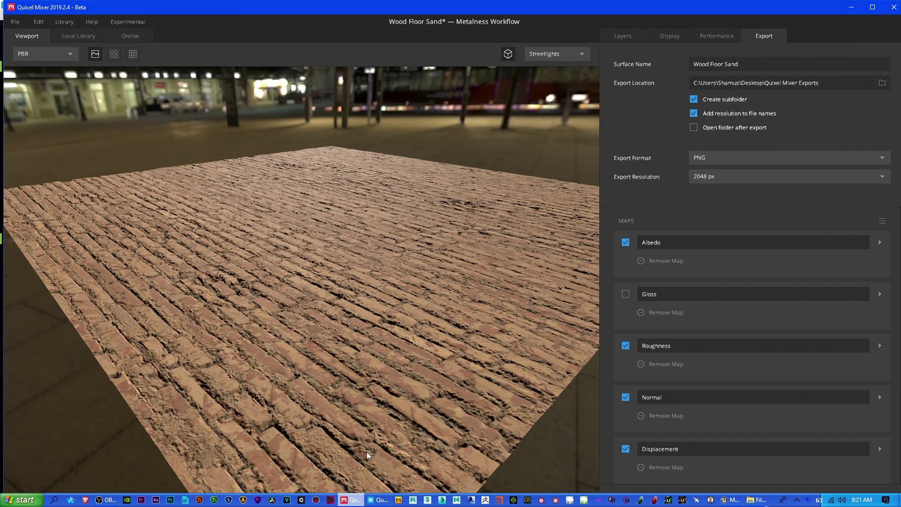
Add the Airfield Concrete surface from the local library to the Wood Floor Sand mix
left_click(76, 36)
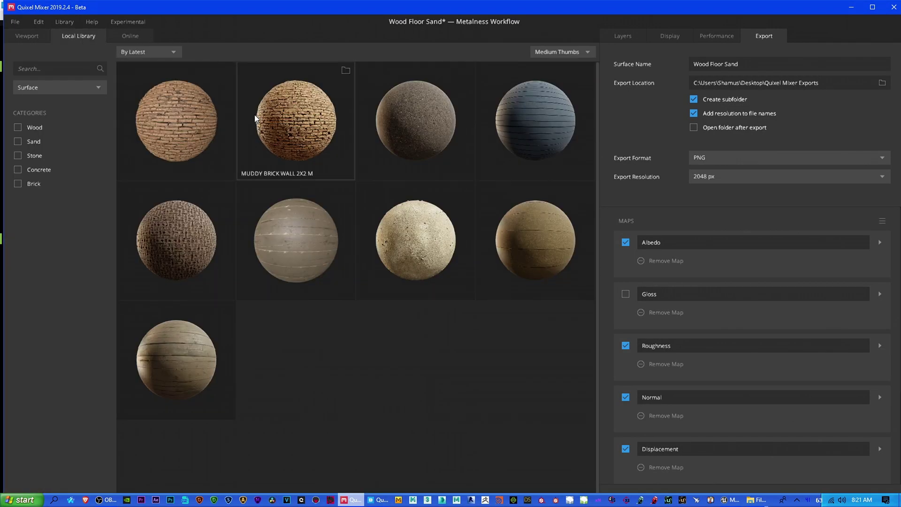
double_click(414, 113)
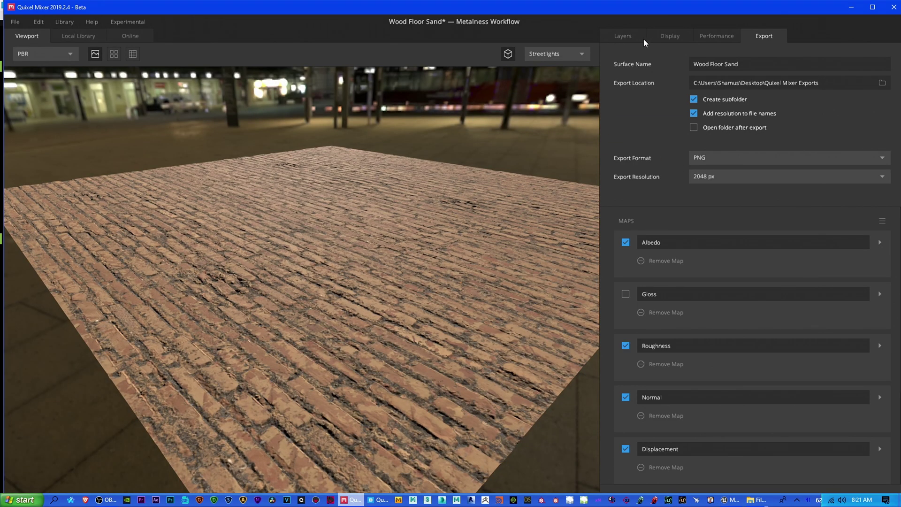
left_click(80, 35)
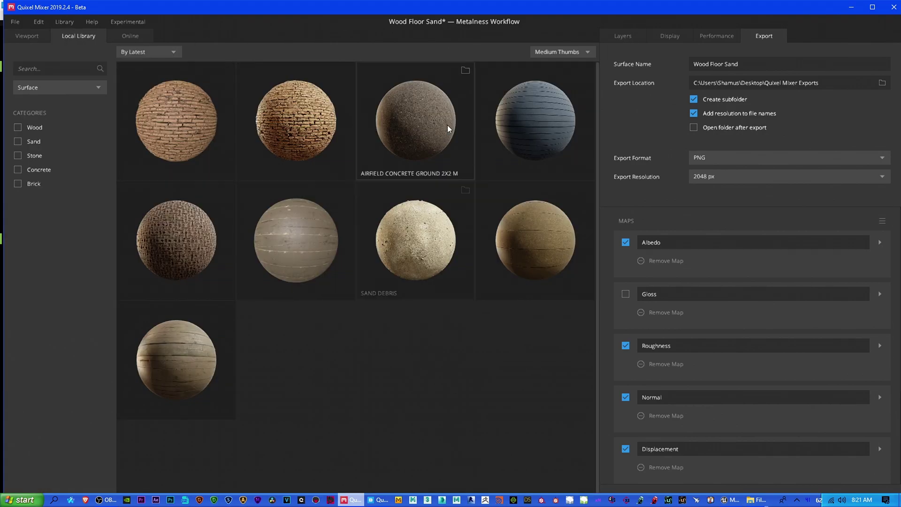
Delete the Airfield concrete, Brick Custom and muddy brick wall layers, then glance at display and performance settings
left_click(627, 35)
right_click(702, 77)
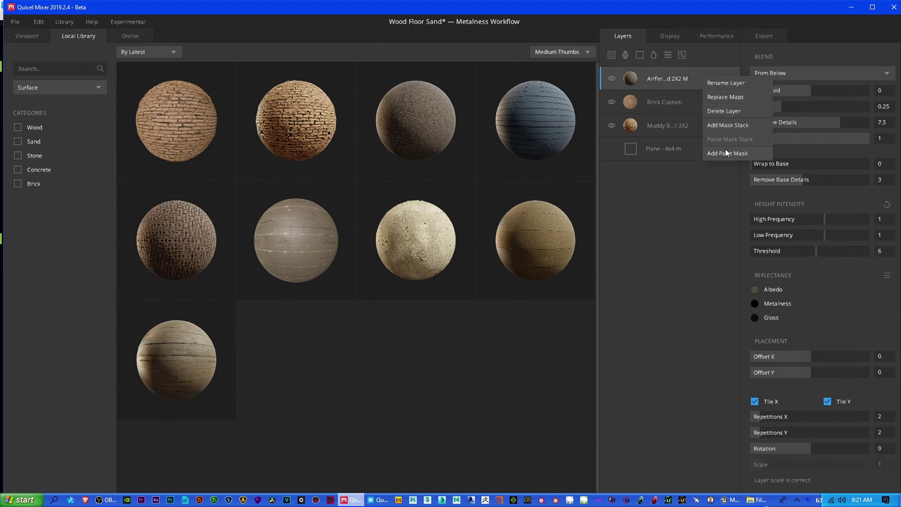
left_click(726, 111)
right_click(701, 80)
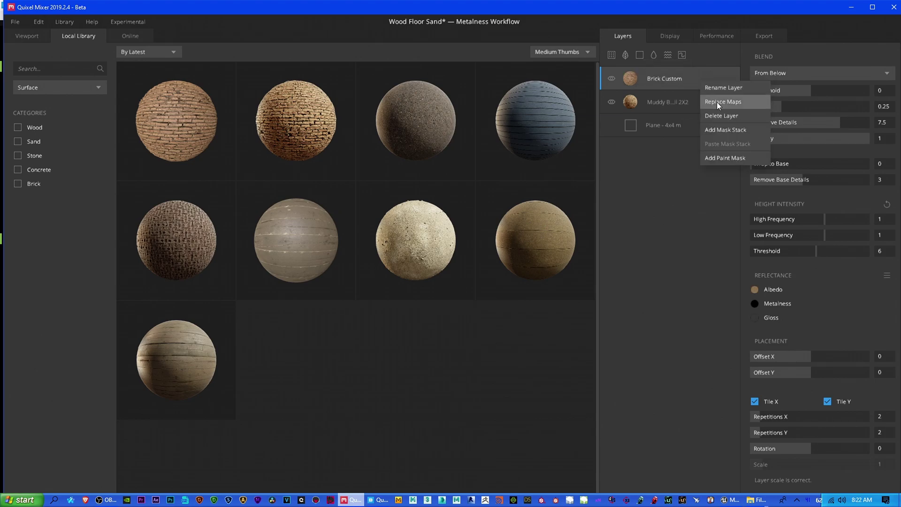
left_click(716, 118)
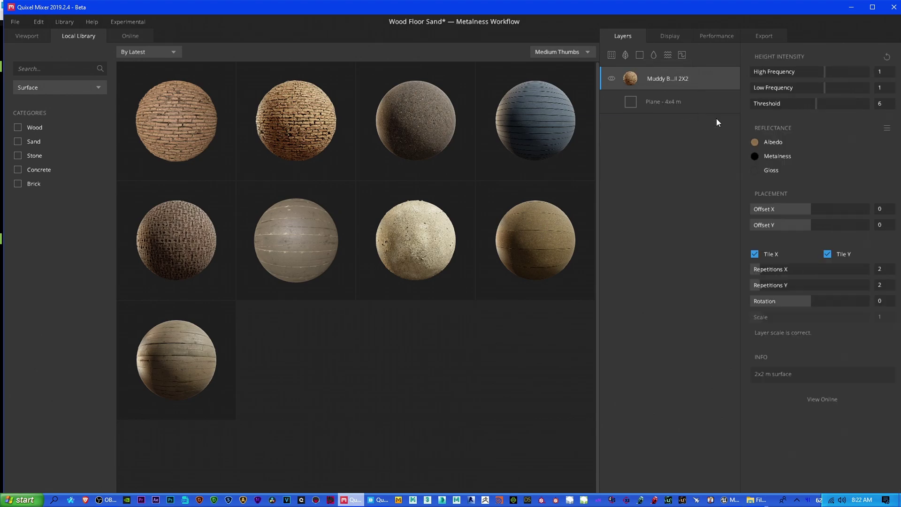
right_click(703, 79)
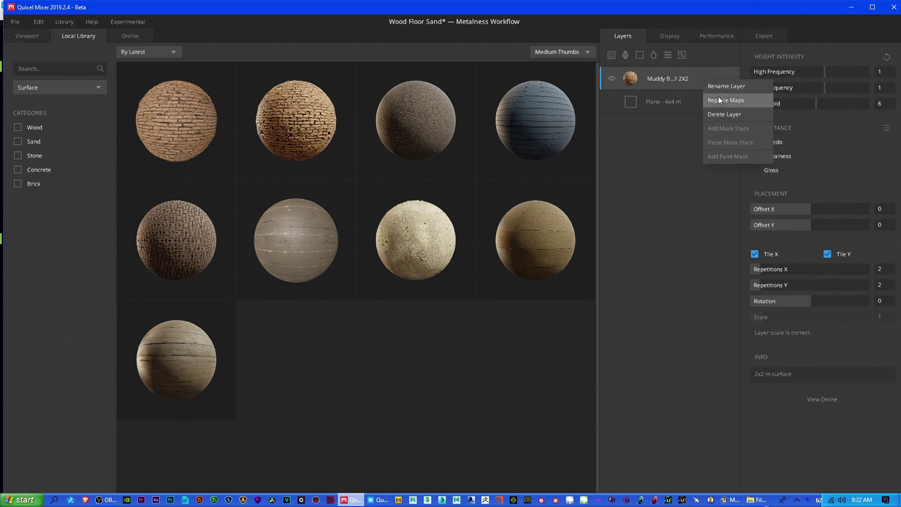
left_click(721, 114)
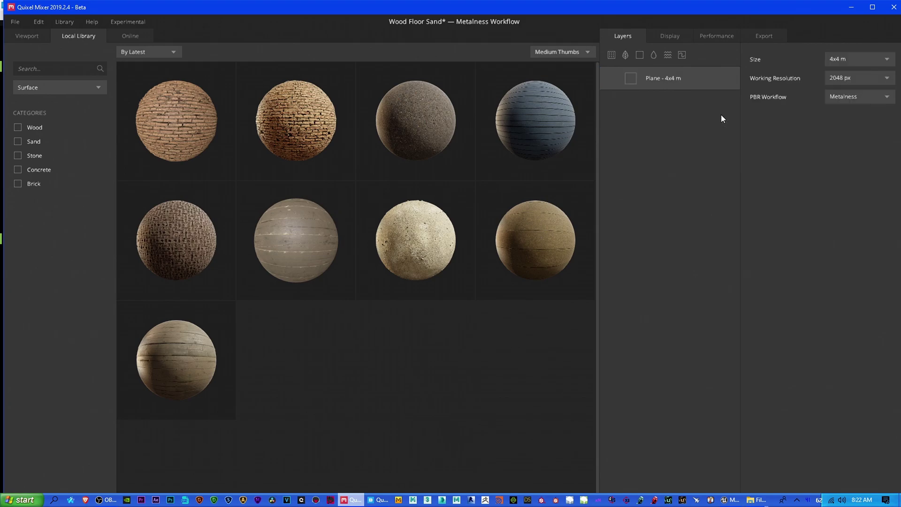
left_click(677, 36)
left_click(719, 36)
Change the Wood Floor Sand export format from PNG to TGA
left_click(763, 36)
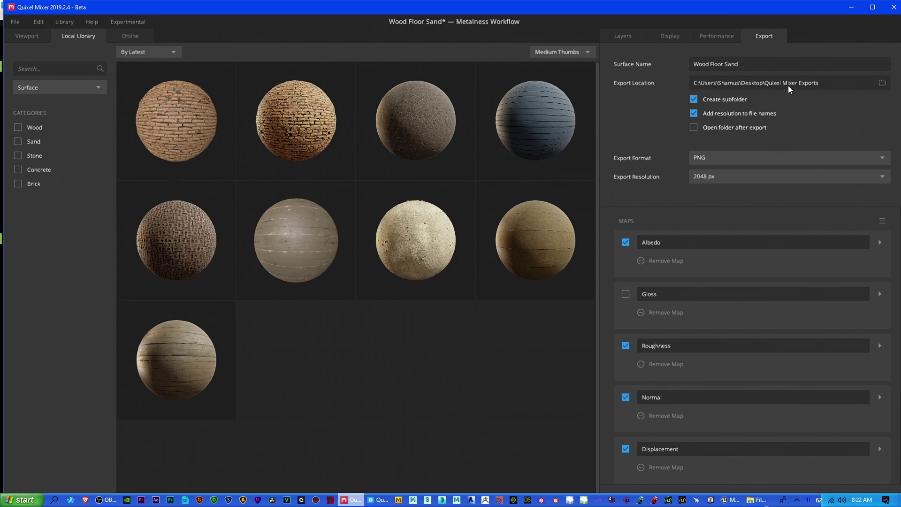
left_click(741, 157)
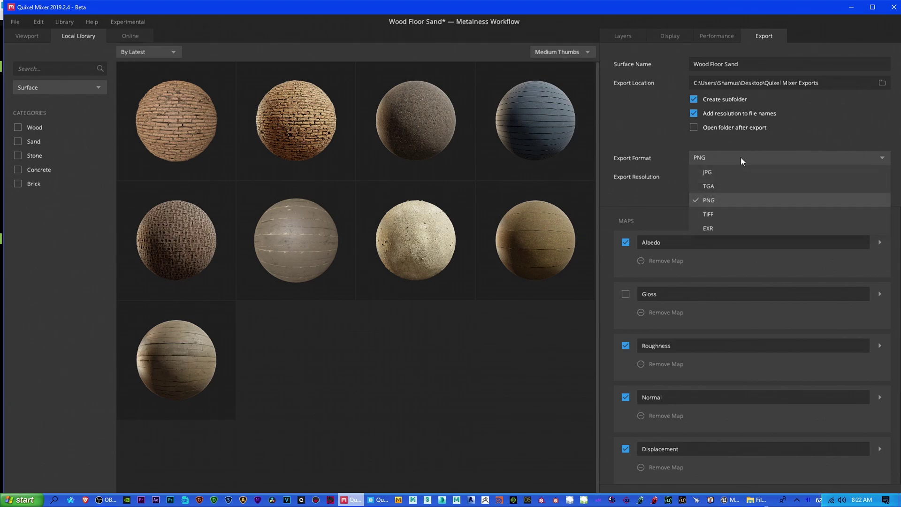
left_click(721, 188)
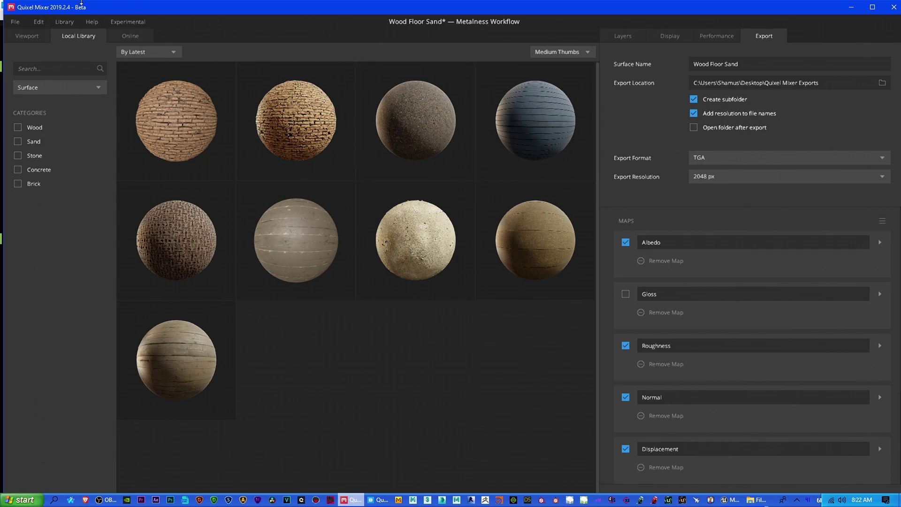
Open and dismiss Mixer's File menu, then bring Quixel Bridge to the front
left_click(15, 22)
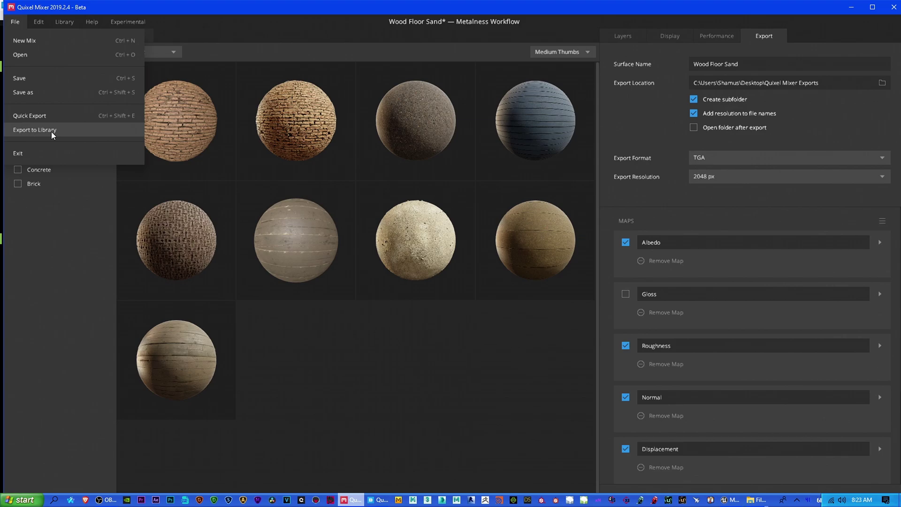
left_click(220, 24)
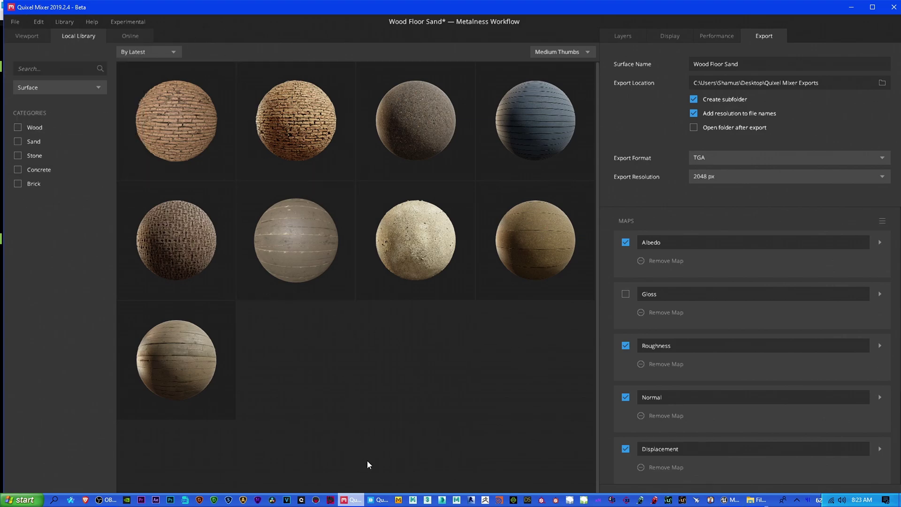
left_click(379, 499)
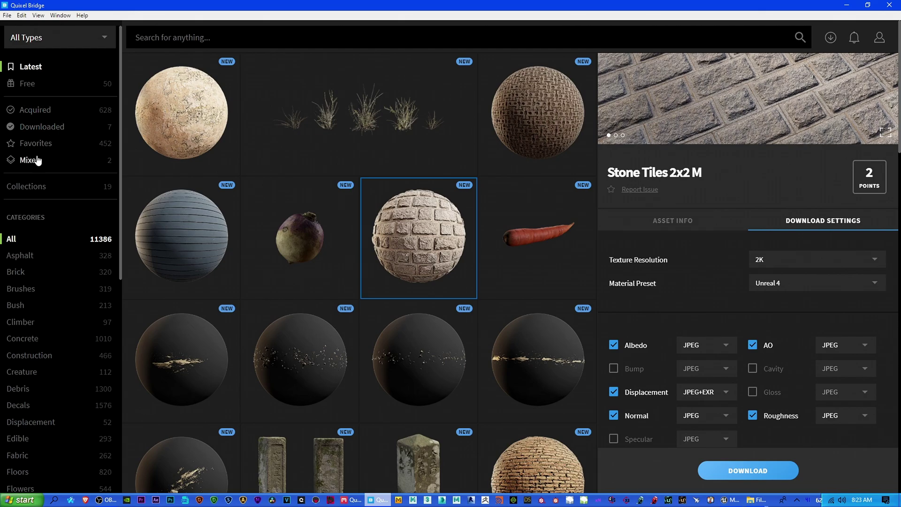
Go back and forth between Mixer and Bridge, then show Bridge's Mixer collection with Wood Floor Sand
left_click(349, 500)
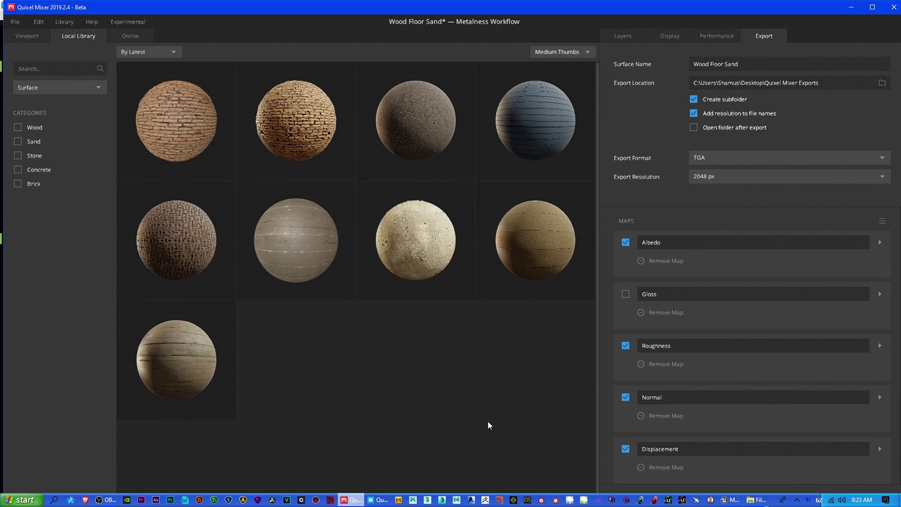
left_click(388, 497)
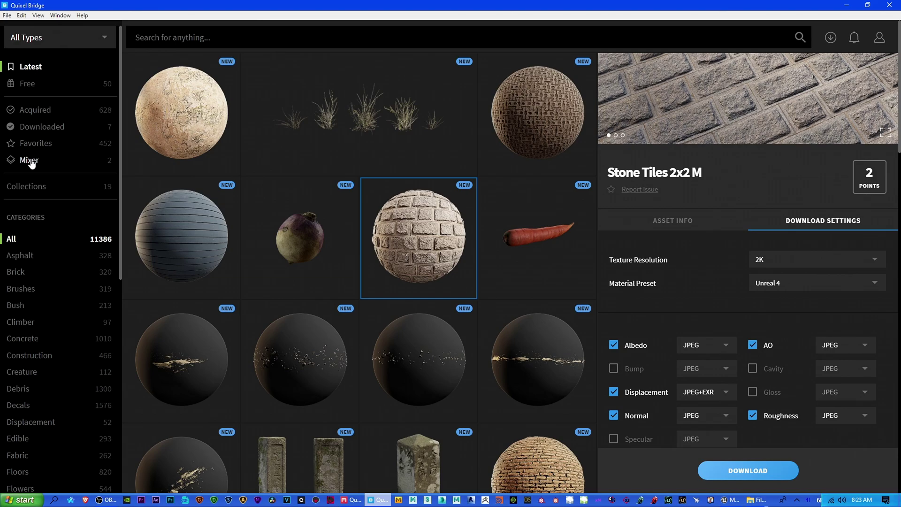
left_click(352, 499)
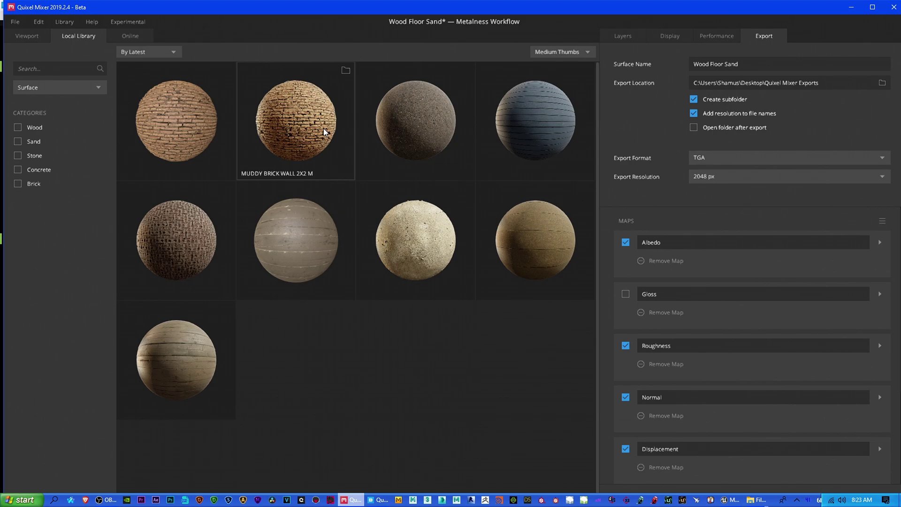
left_click(15, 21)
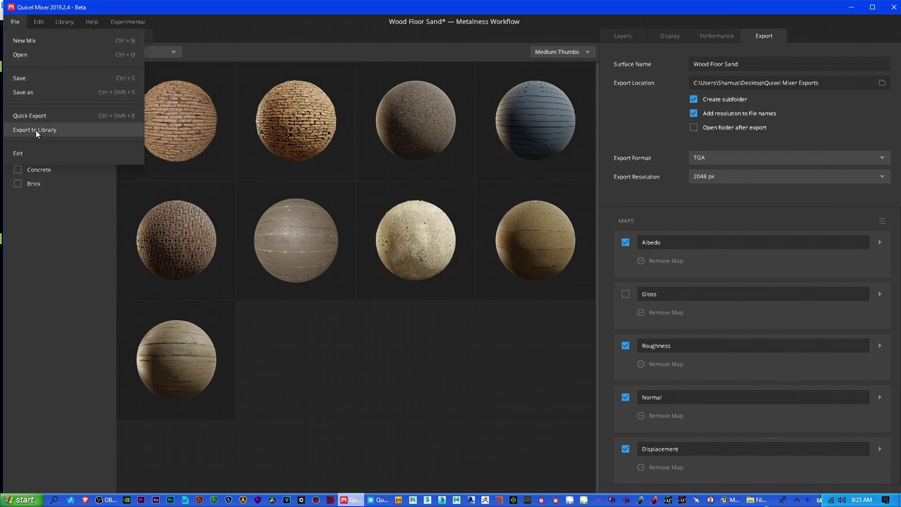
left_click(348, 30)
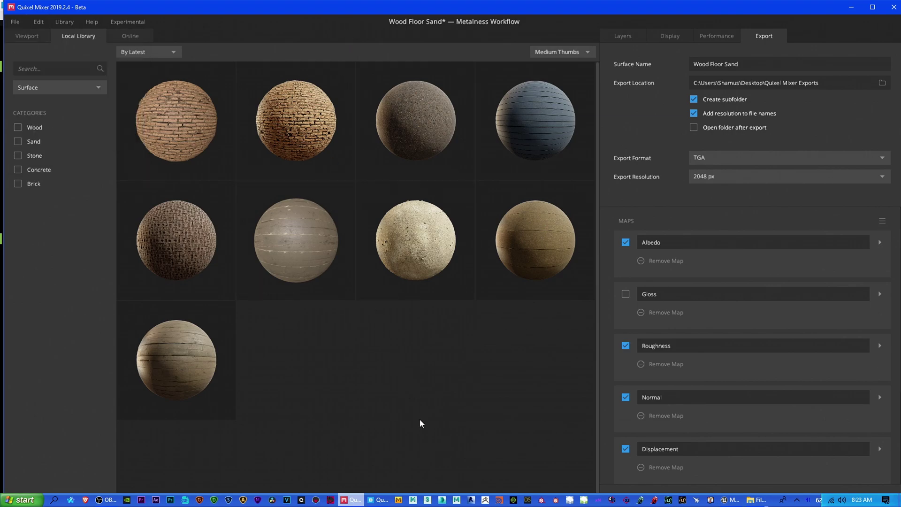
left_click(378, 499)
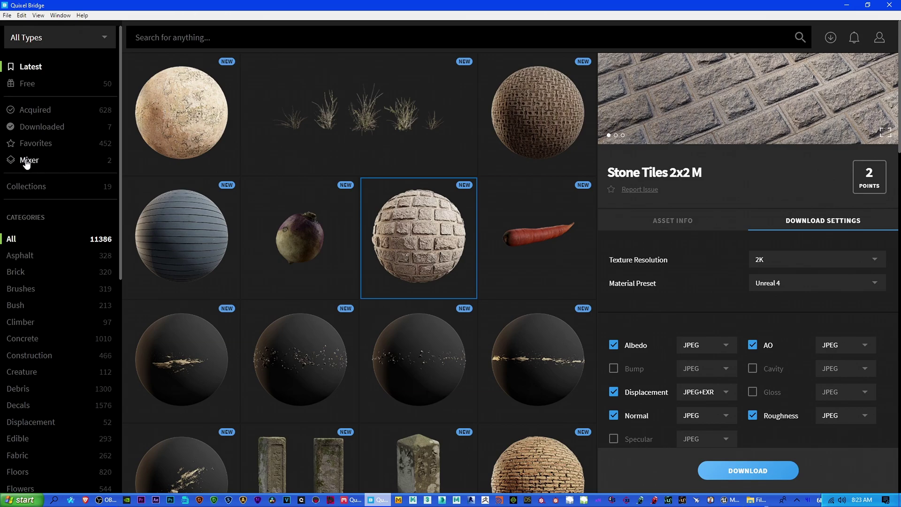
left_click(28, 161)
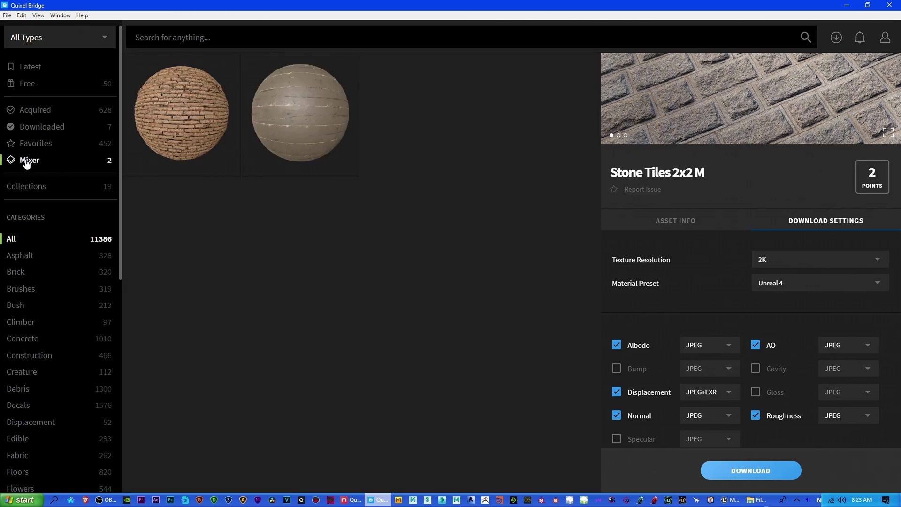
Switch Wood Floor Sand's texture format from PNG to TGA at 2K and export it to Unreal 4.24
left_click(322, 119)
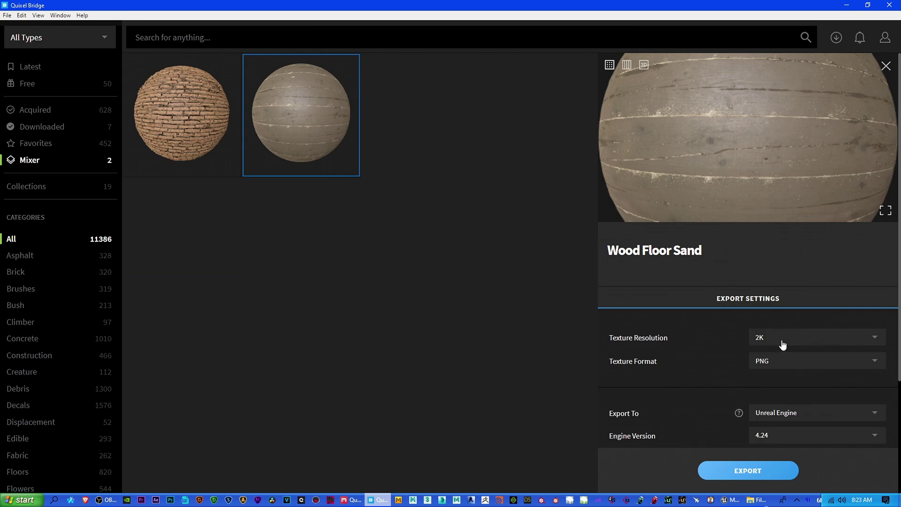
left_click(823, 364)
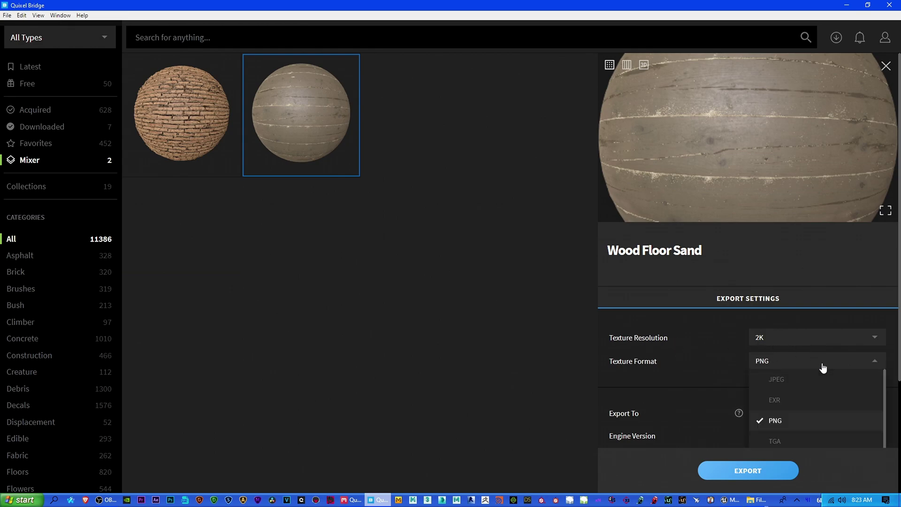
left_click(787, 440)
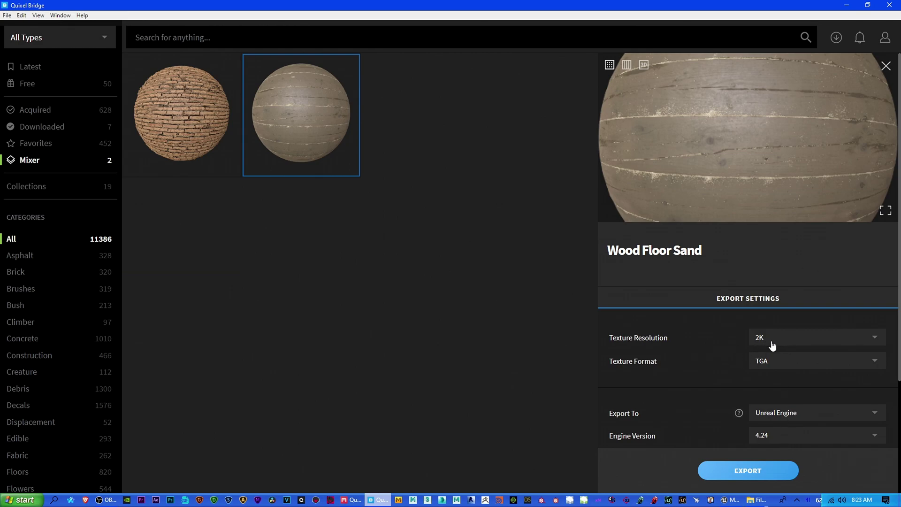
left_click(747, 470)
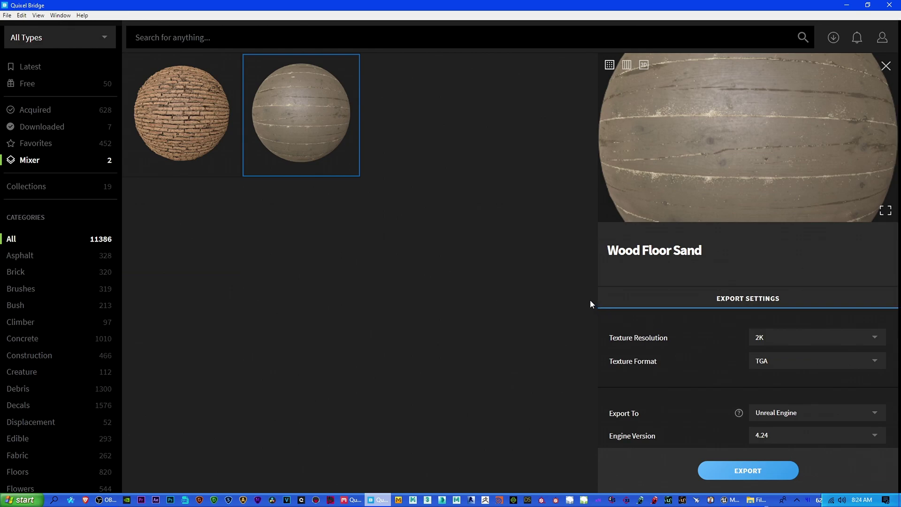
Review Sand Debris's export settings in the Downloaded list, then return to the Unreal Editor
left_click(52, 127)
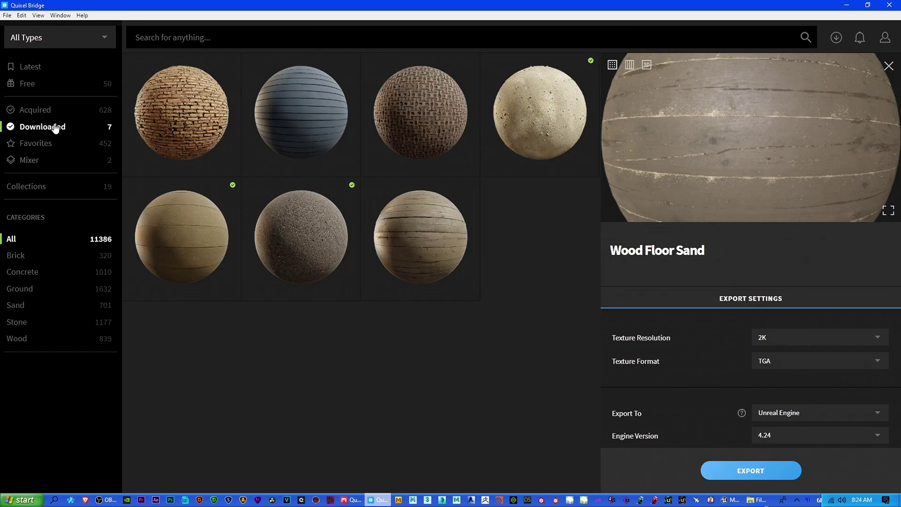
left_click(535, 135)
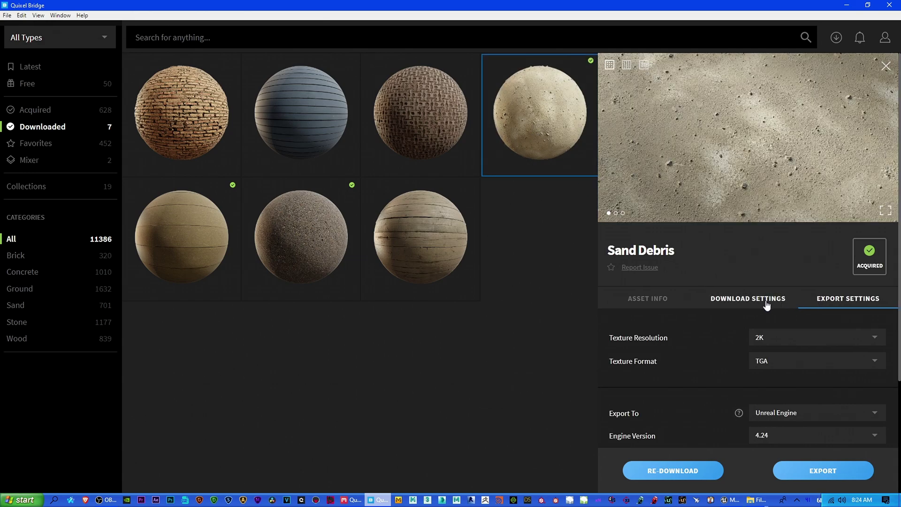
scroll(801, 343, "down", 2)
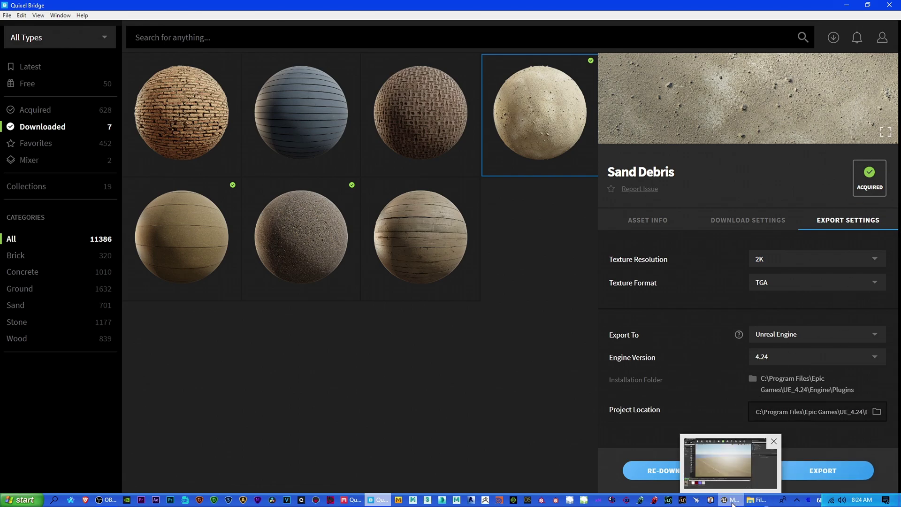
left_click(735, 489)
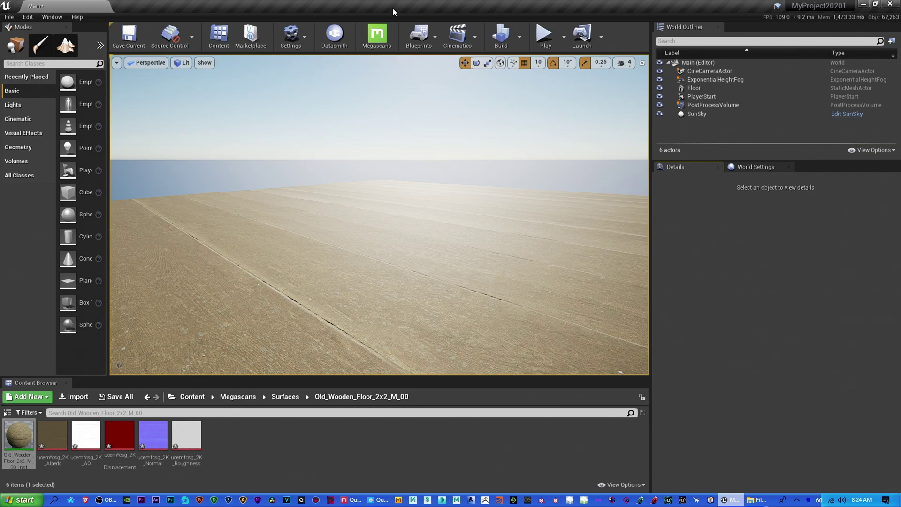
Tilt the viewport down onto the old wooden plank floor, then open the Edit menu
mouse_move(417, 206)
right_mouse_down()
mouse_move(417, 270)
mouse_move(397, 249)
mouse_move(413, 215)
right_mouse_up()
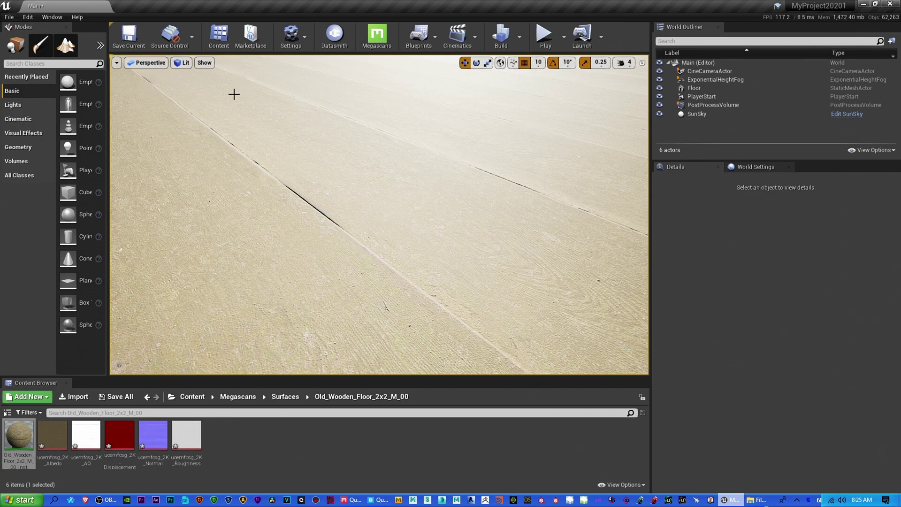
left_click(28, 17)
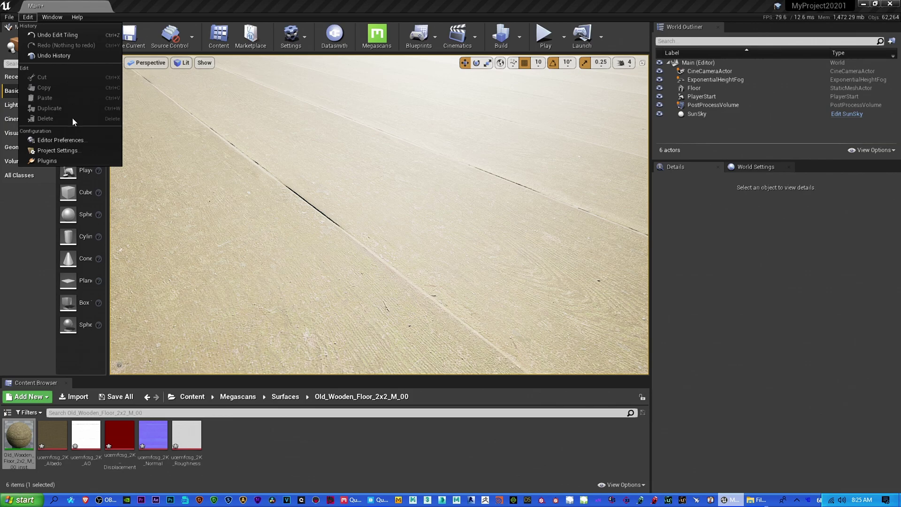
left_click(70, 161)
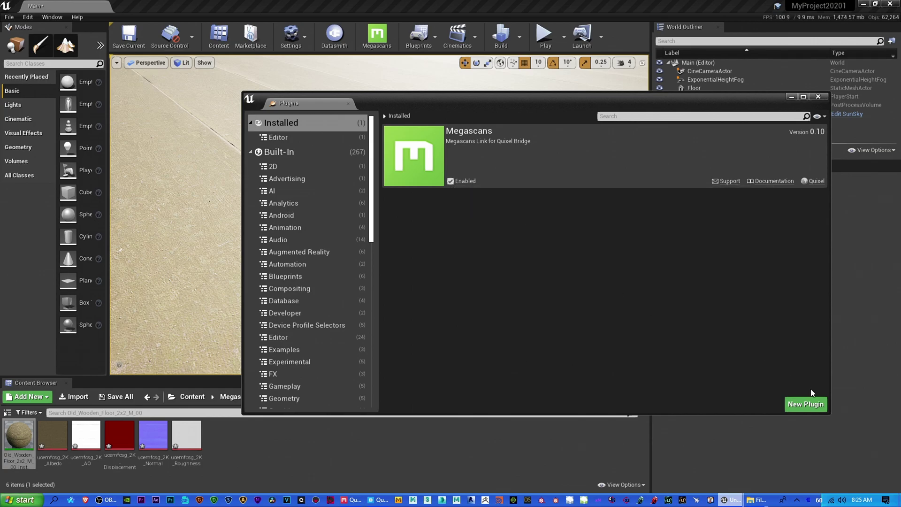
left_click(818, 96)
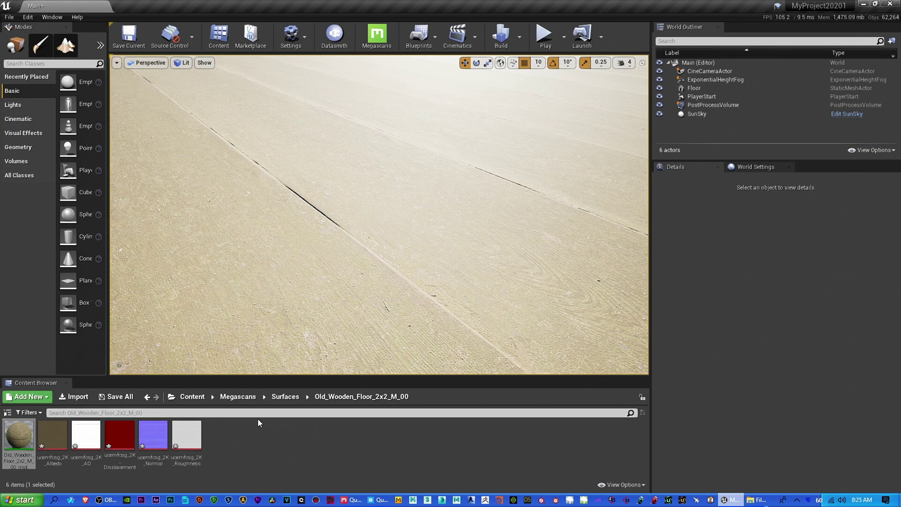
left_click(192, 399)
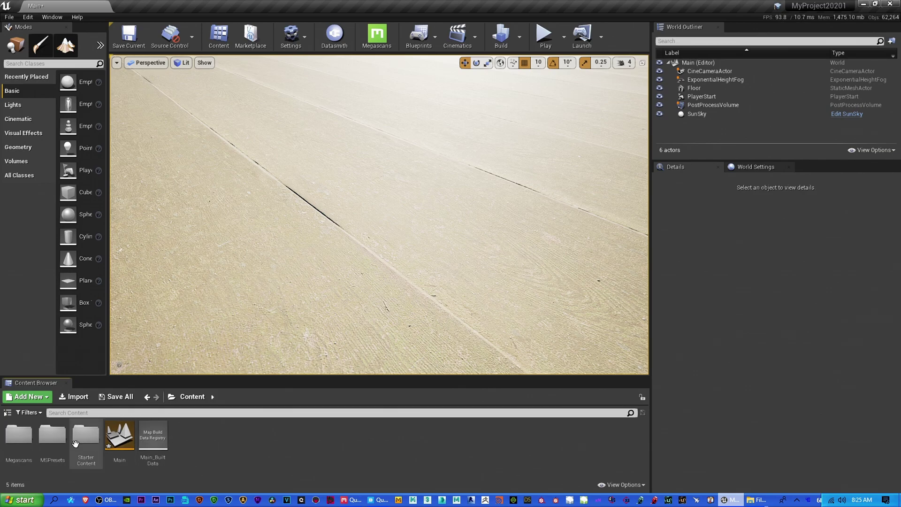
Open the Wooden_Beach_Decking_2x2_M_00 material instance from Megascans > Surfaces and orbit its preview sphere
double_click(18, 435)
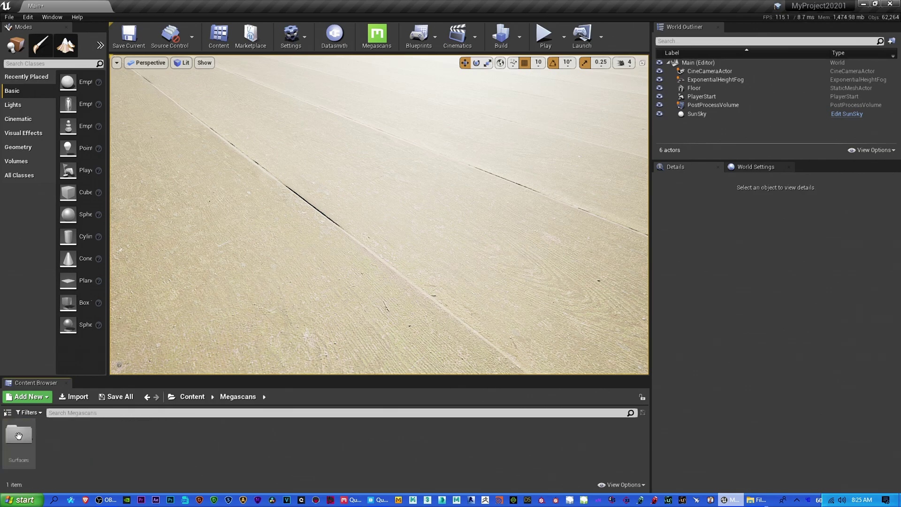
double_click(19, 436)
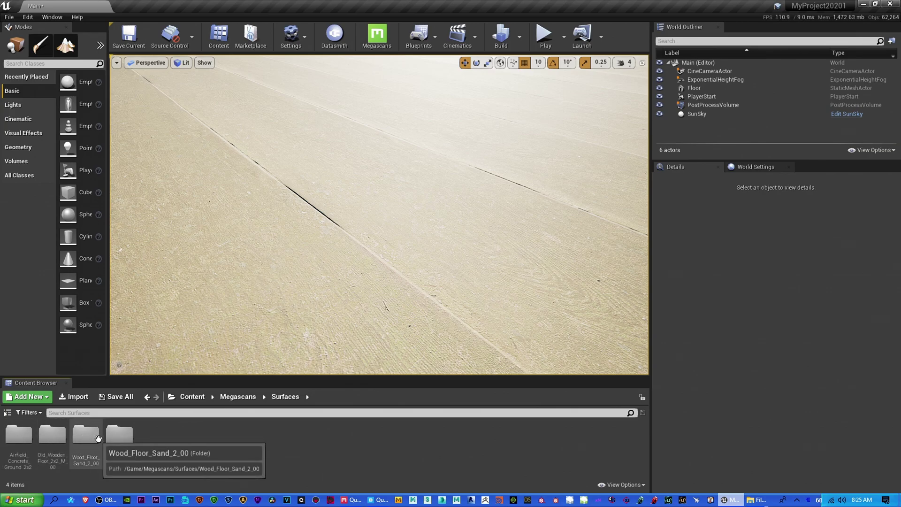
double_click(120, 434)
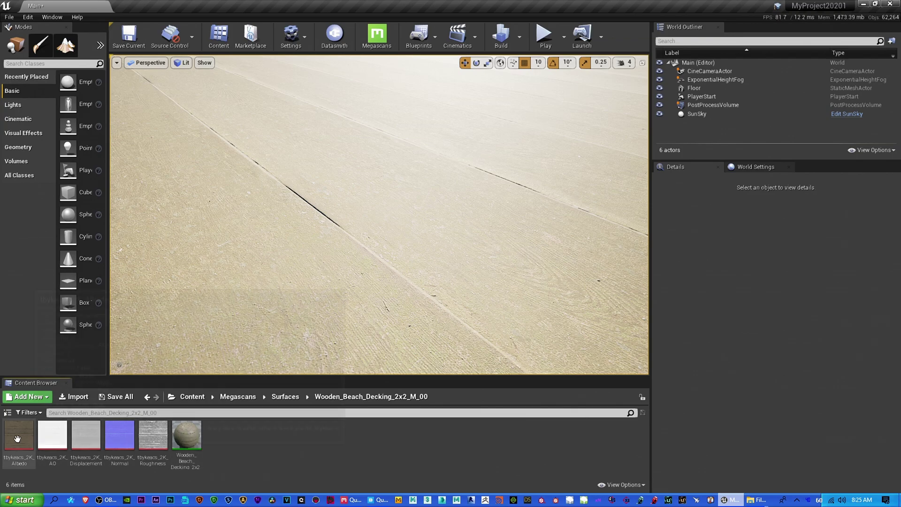
double_click(187, 436)
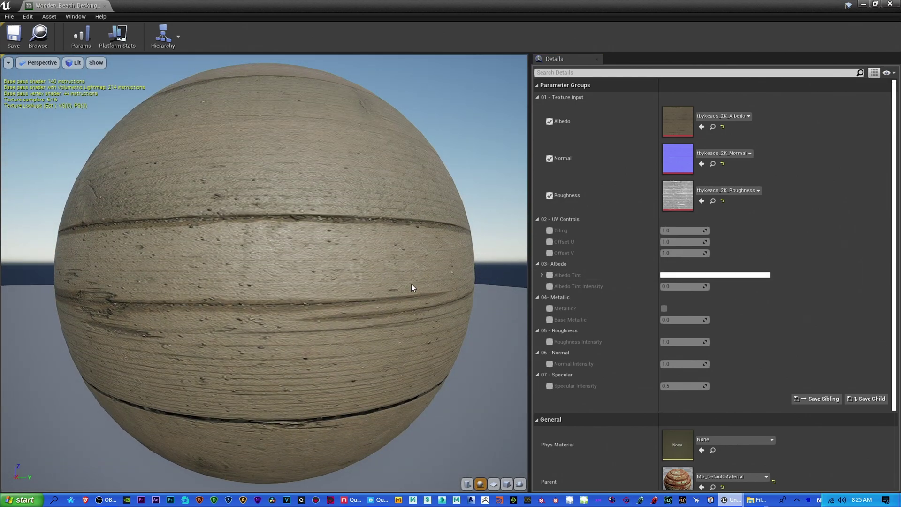
left_click_drag(324, 296, 474, 304)
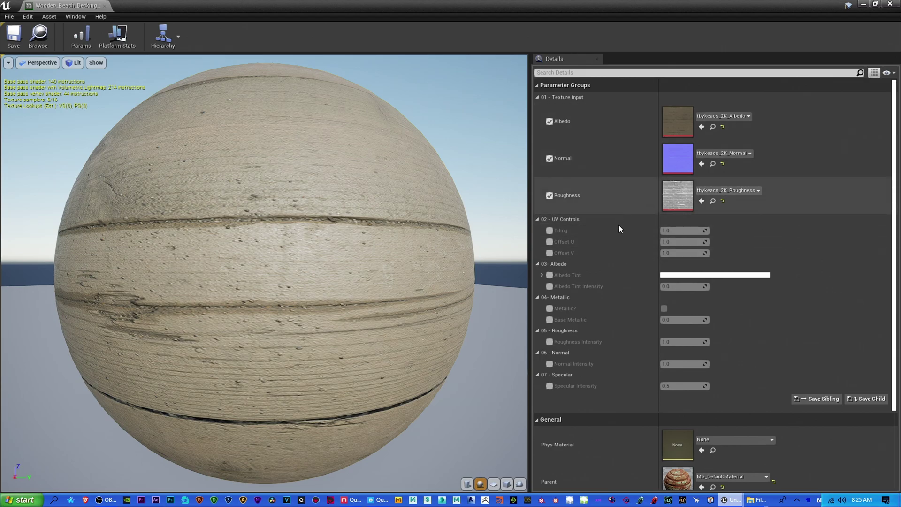
left_click(550, 231)
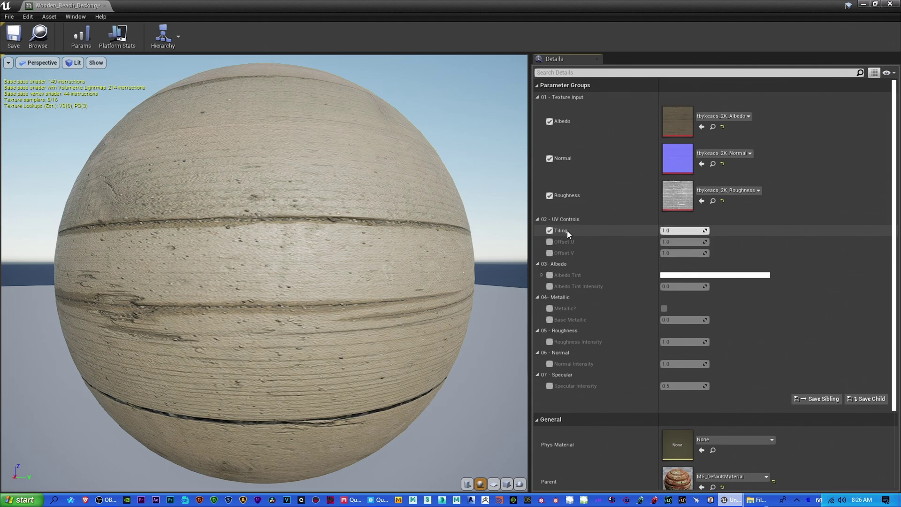
left_click(550, 231)
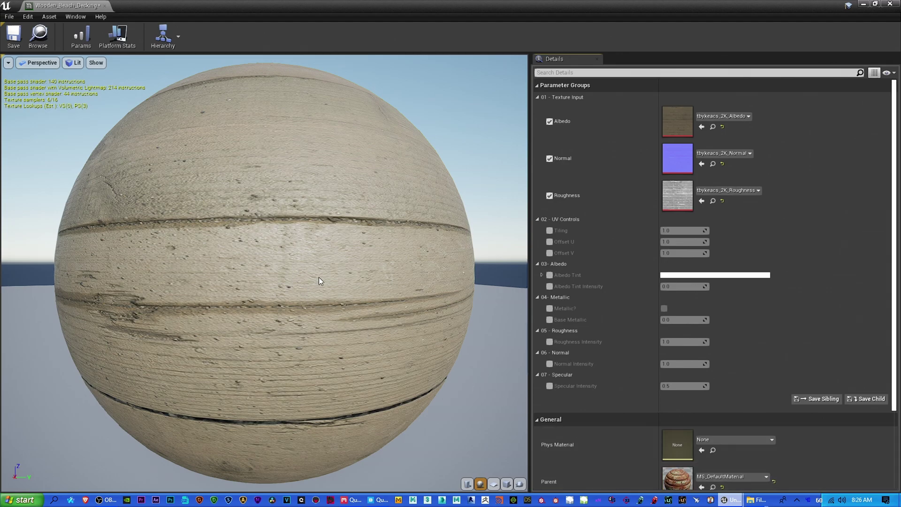
double_click(694, 482)
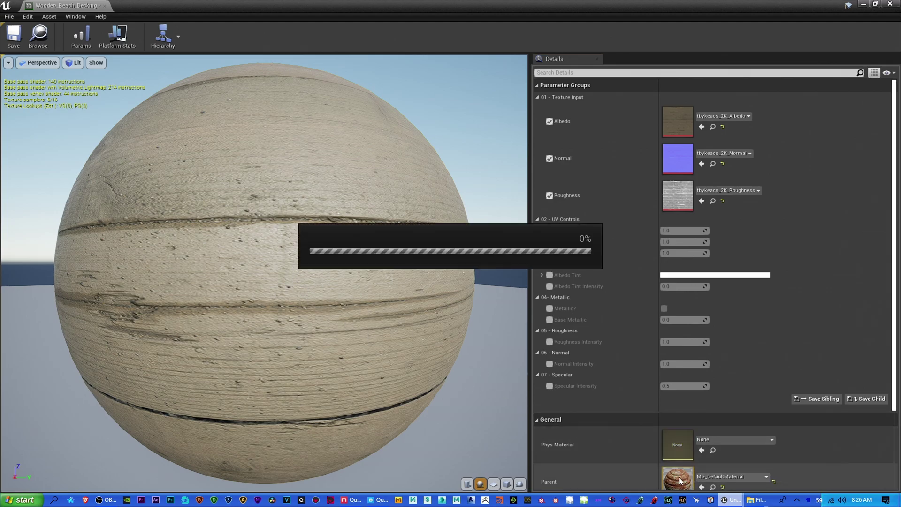
Zoom and pan the MS_DefaultMaterial graph to frame its node groups, and orbit the preview sphere
scroll(330, 241, "down", 6)
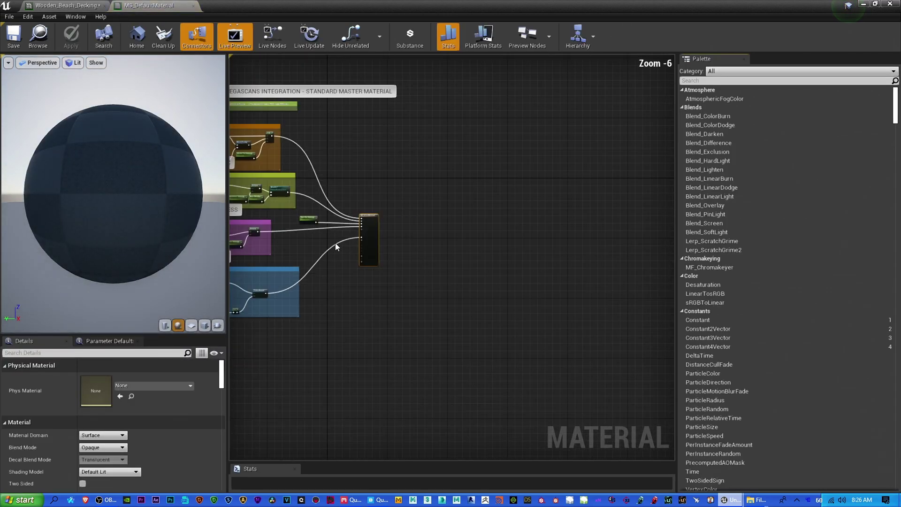
right_click_drag(336, 271, 492, 312)
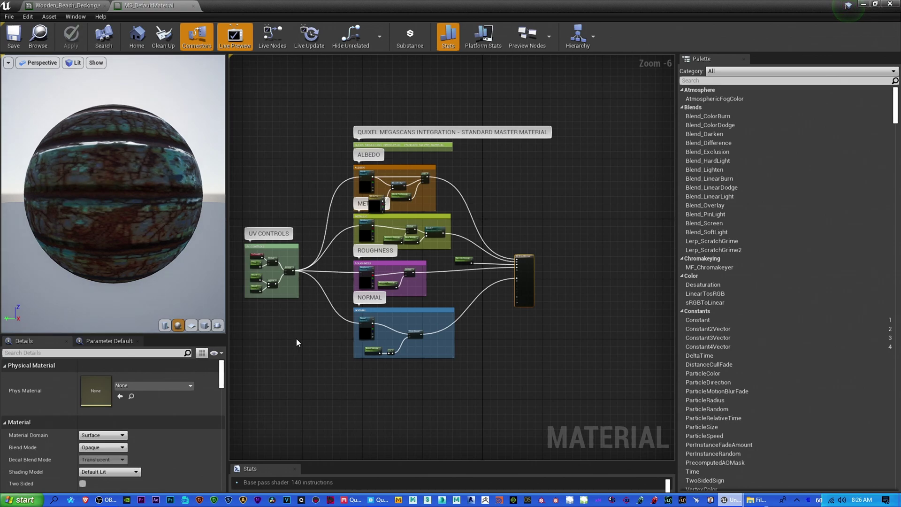
right_click_drag(297, 343, 320, 313)
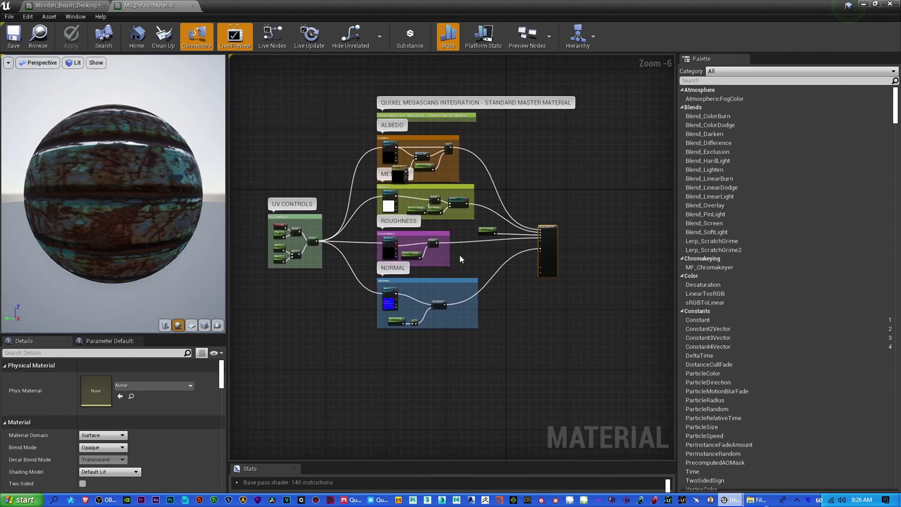
scroll(476, 255, "up", 3)
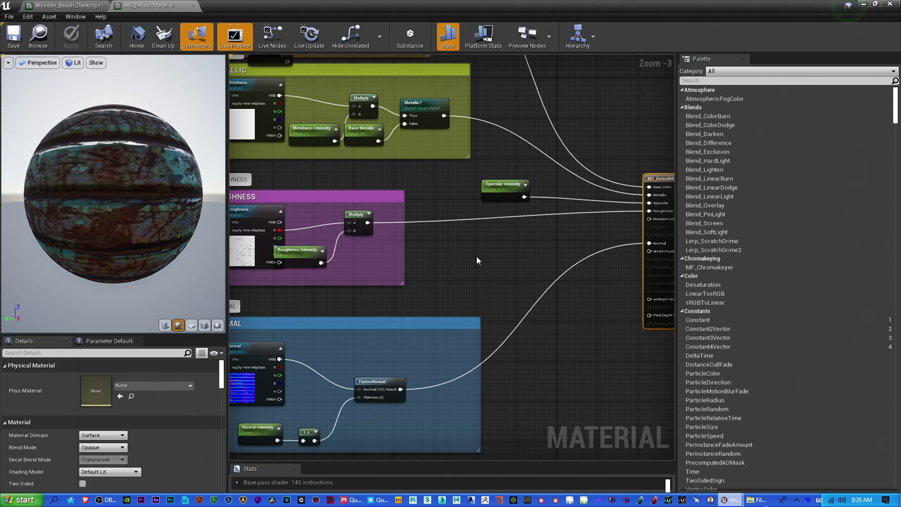
mouse_move(136, 225)
left_mouse_down()
mouse_move(159, 223)
mouse_move(135, 225)
left_mouse_up()
left_click_drag(122, 195, 61, 185)
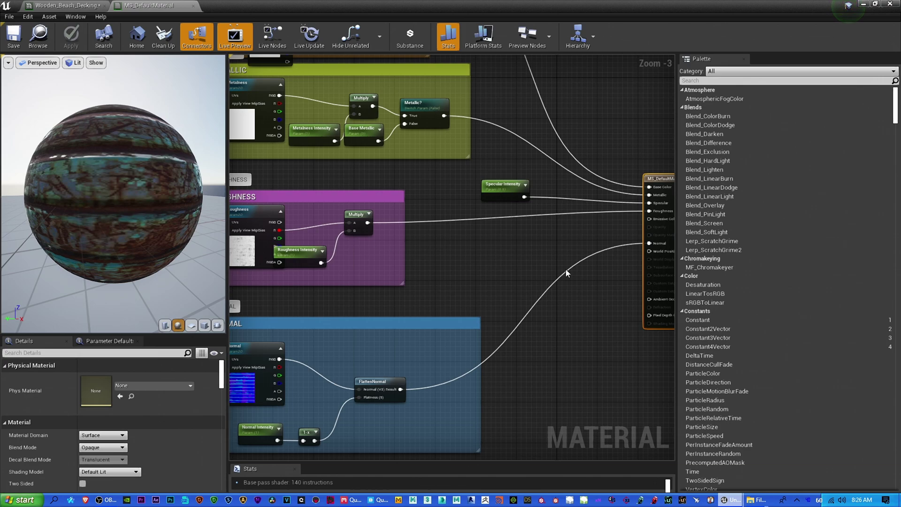
right_click_drag(565, 269, 552, 263)
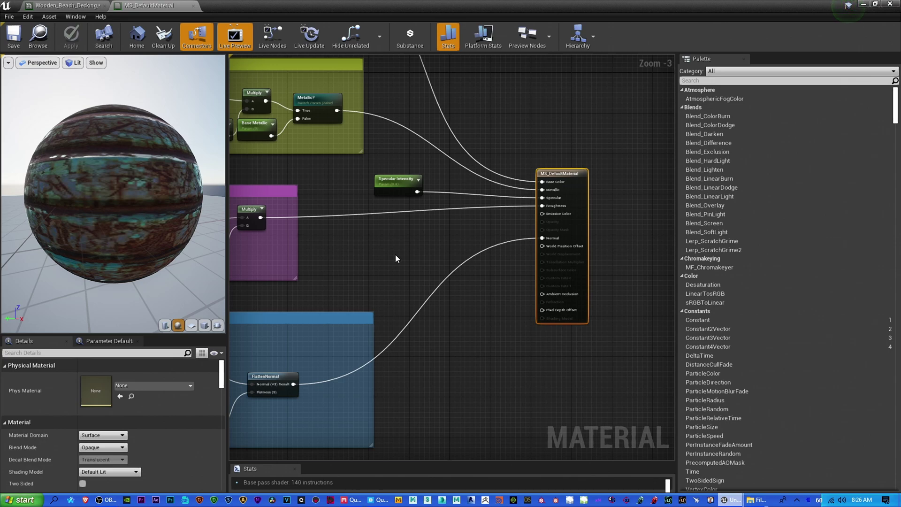
right_click_drag(366, 261, 445, 249)
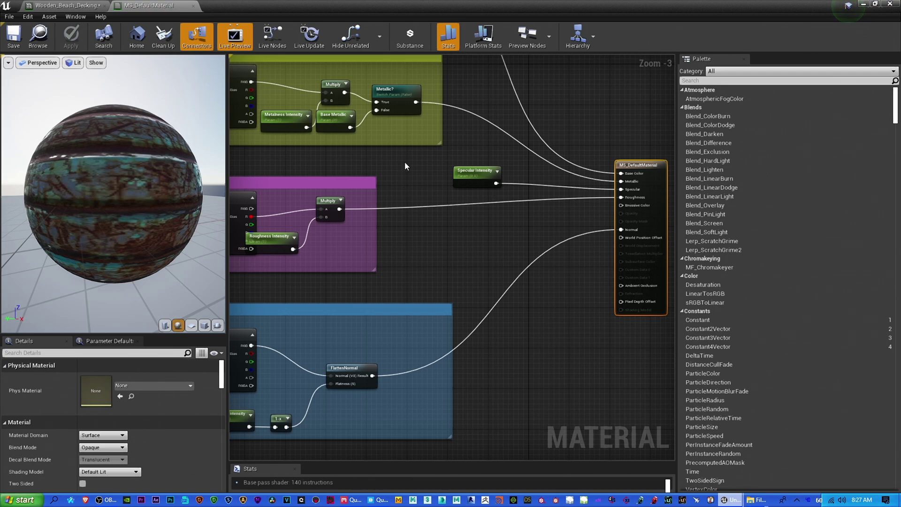
left_click(192, 6)
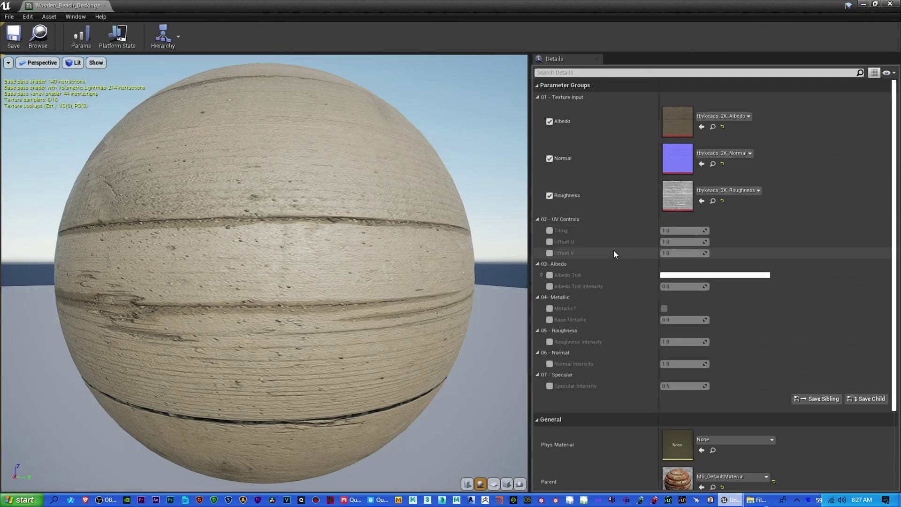
scroll(614, 254, "down", 2)
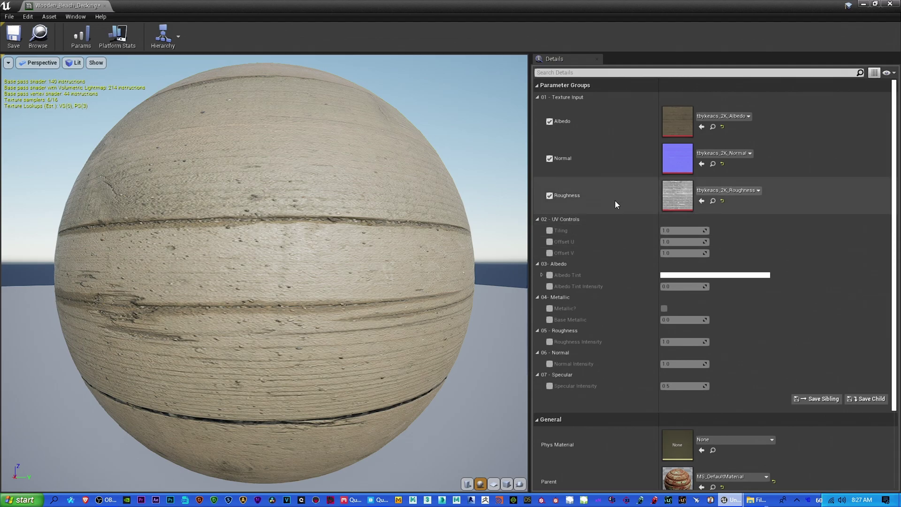
scroll(829, 448, "down", 5)
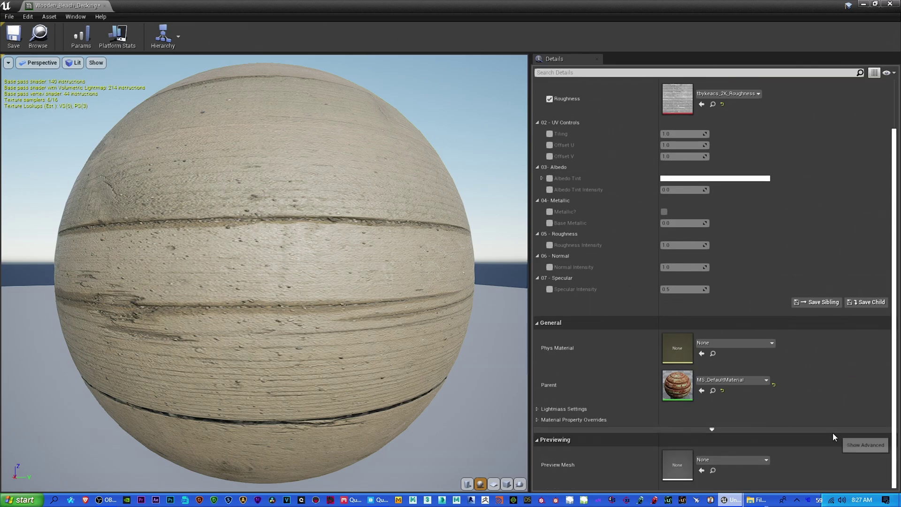
left_click(538, 420)
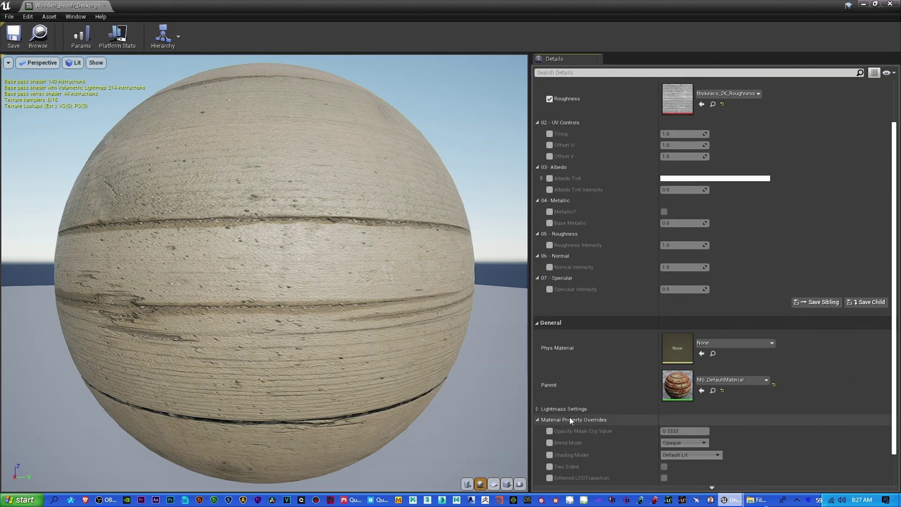
scroll(769, 420, "down", 2)
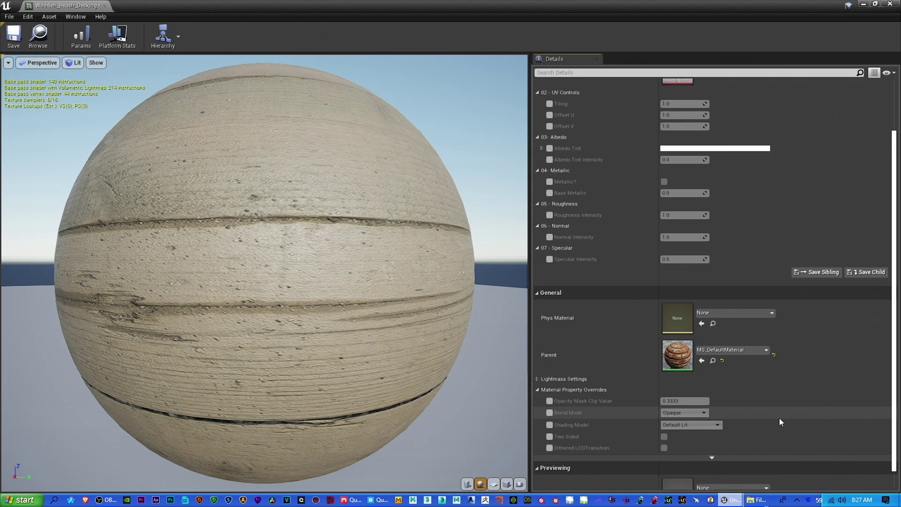
scroll(779, 419, "down", 2)
scroll(779, 422, "up", 10)
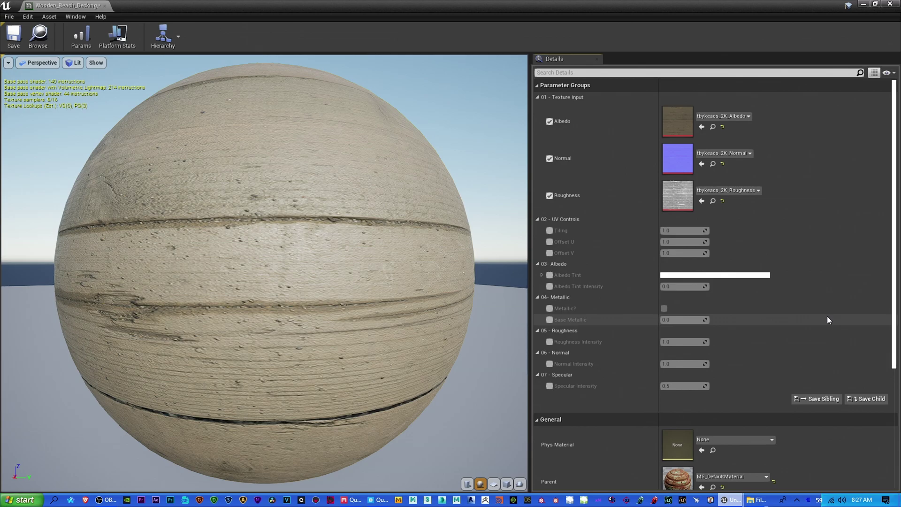
mouse_move(427, 320)
right_mouse_down()
mouse_move(426, 343)
mouse_move(427, 318)
right_mouse_up()
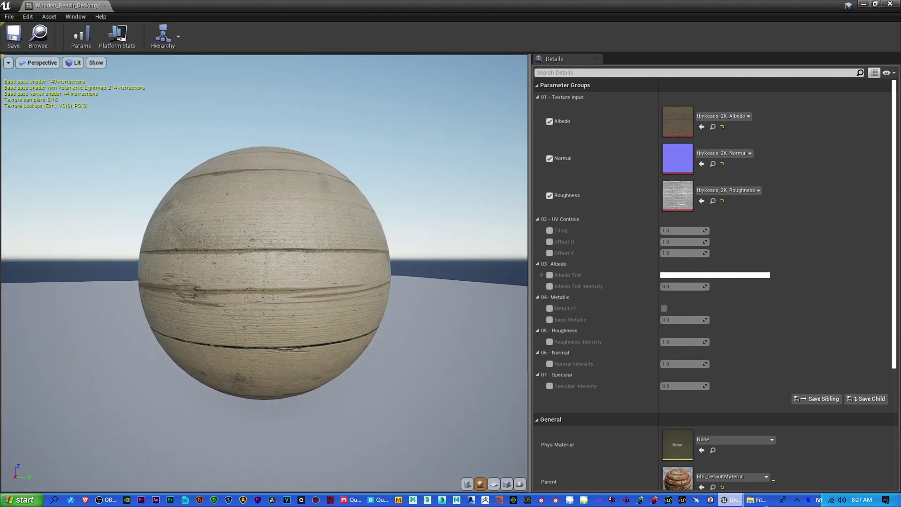
left_click_drag(427, 318, 417, 308)
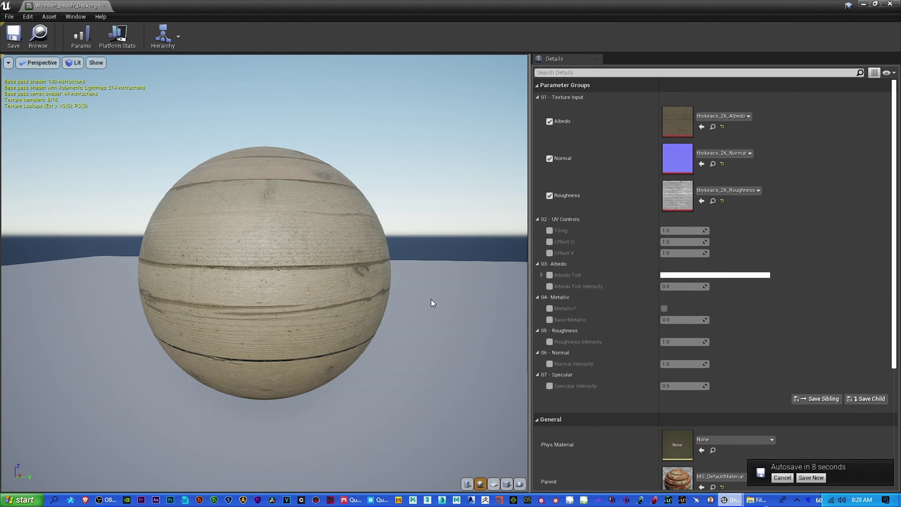
Postpone the autosave, inspect the wood grain, close the Wooden Beach Decking editor, and switch to Quixel Mixer
left_click(783, 477)
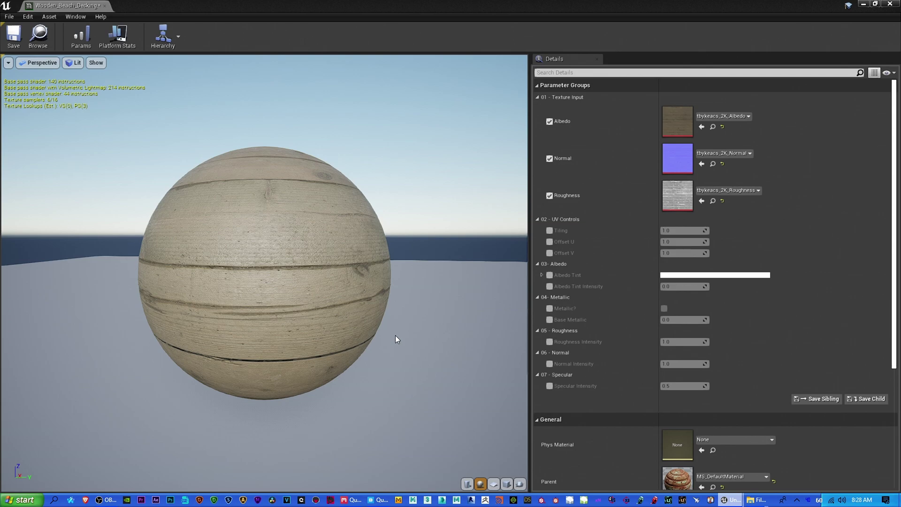
left_click_drag(410, 306, 371, 311)
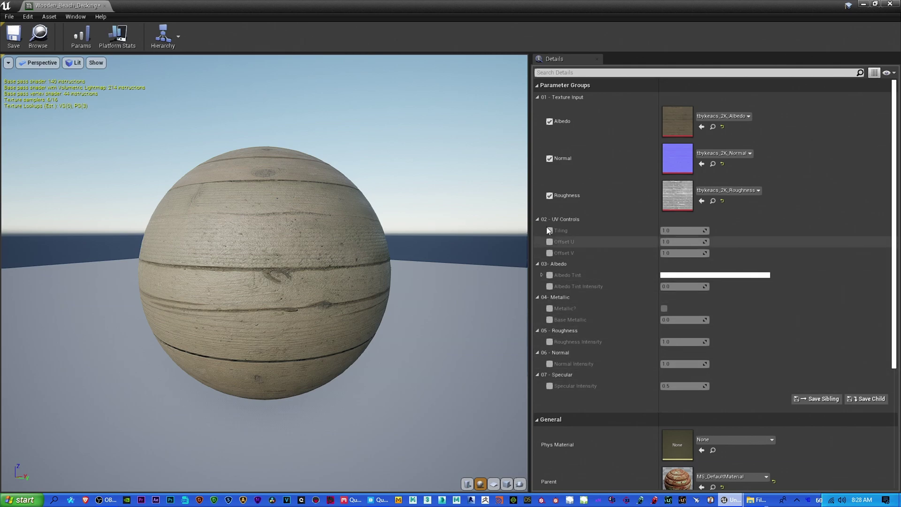
left_click(890, 4)
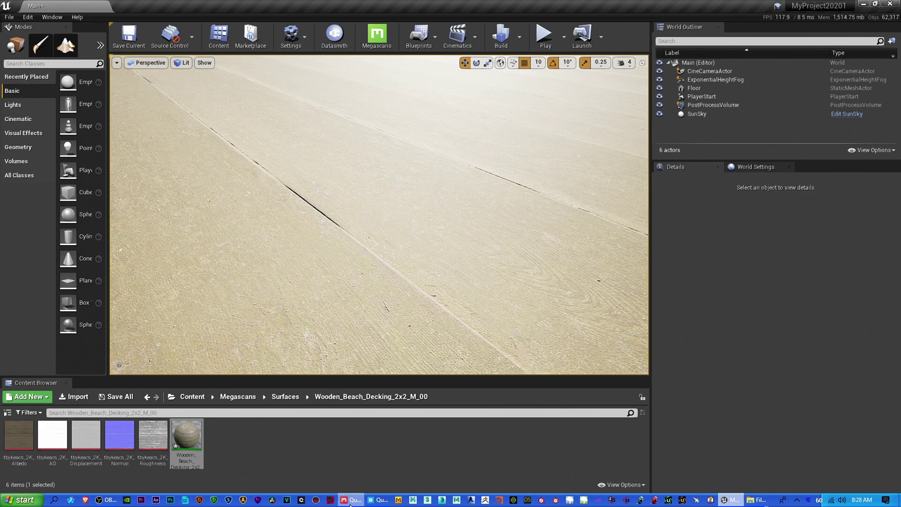
mouse_move(349, 505)
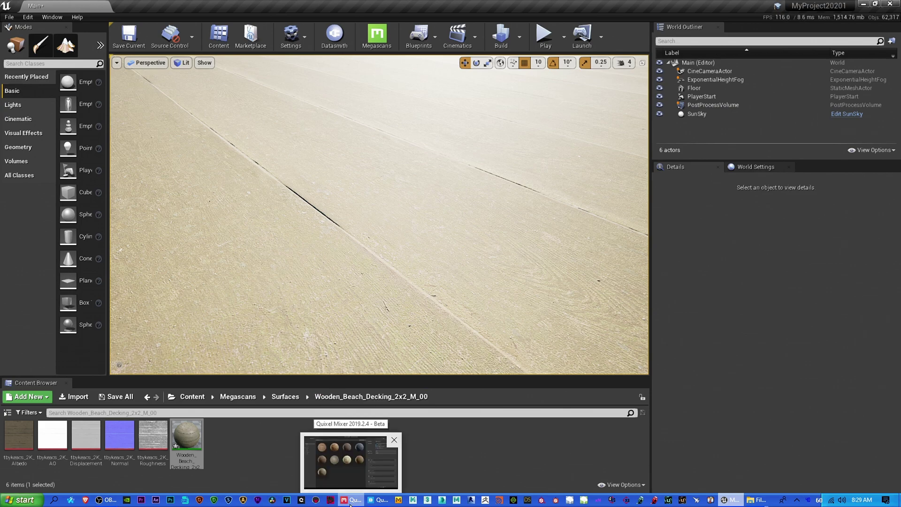
left_click(351, 462)
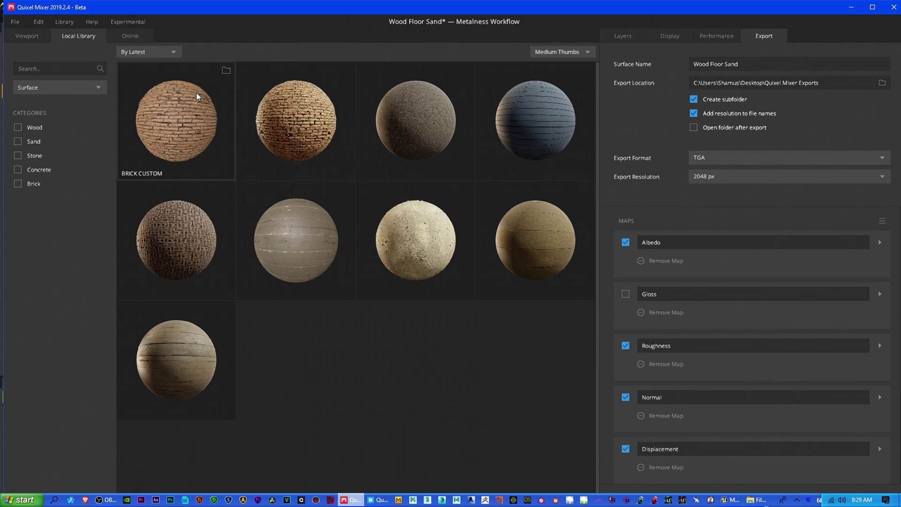
In Bridge, check Sand Debris's download and export settings (2K, TGA, UE 4.24), then return to Mixer
left_click(388, 498)
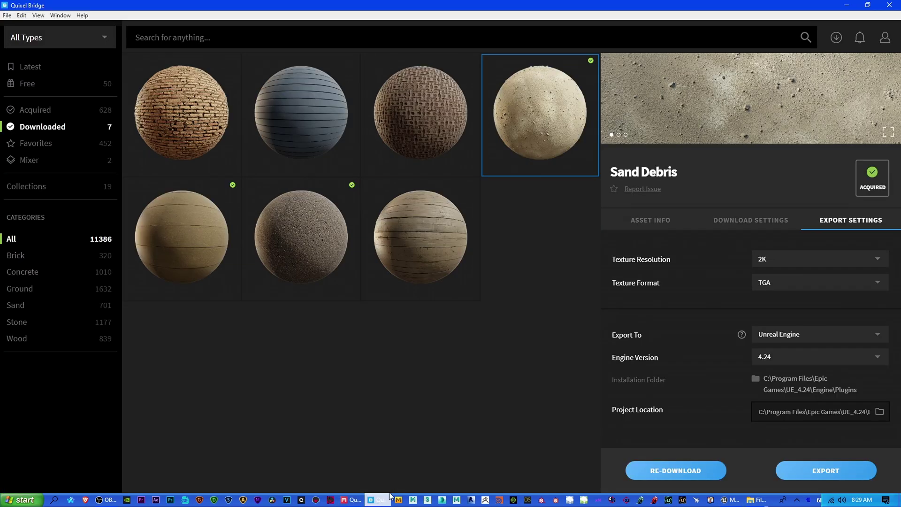
left_click(736, 224)
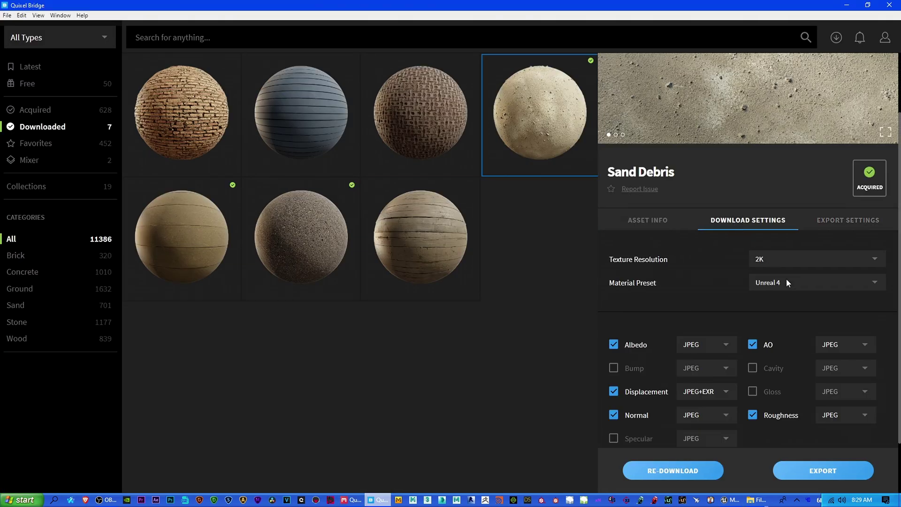
left_click(831, 224)
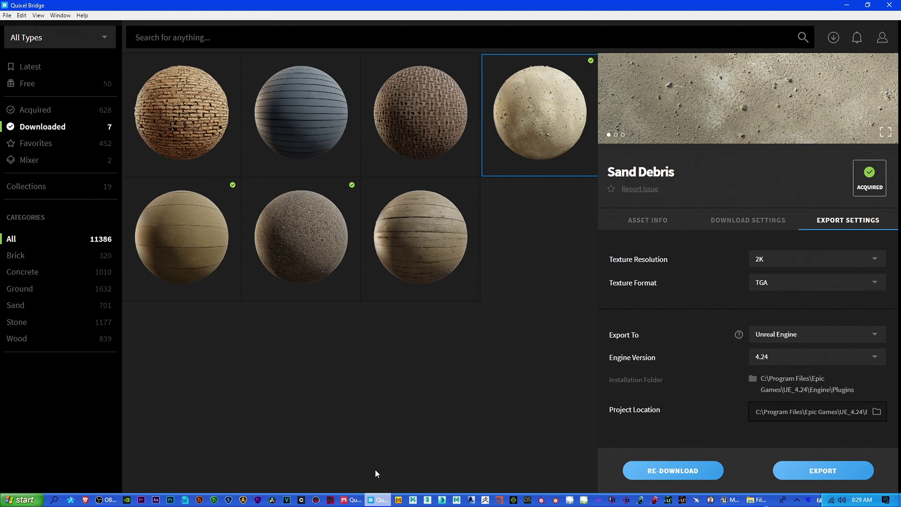
left_click(351, 499)
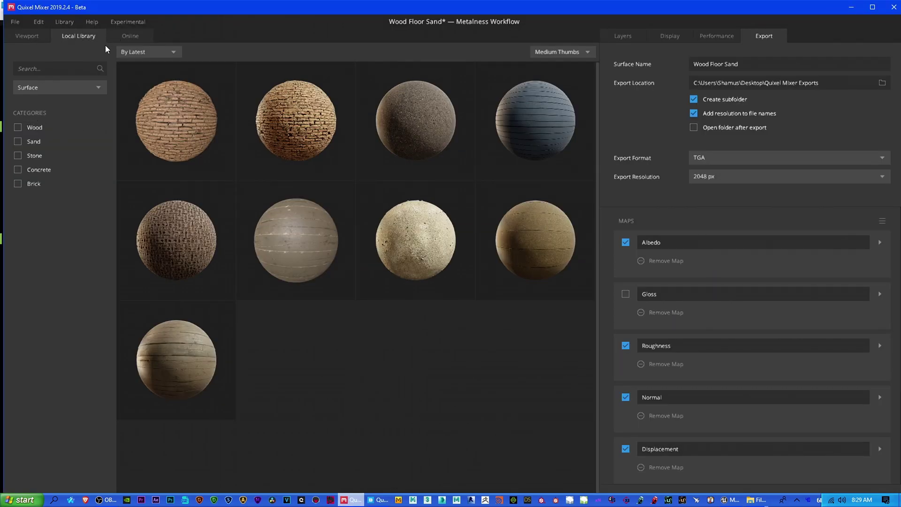
Load Brick Custom into the mix, dismiss the missing scan area notice, and review the Performance, Display and Layers tabs
double_click(193, 119)
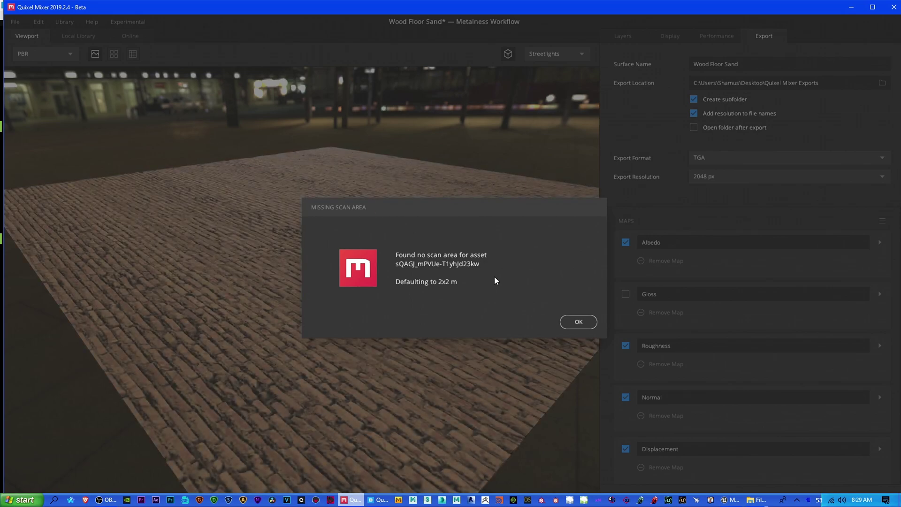
left_click(574, 323)
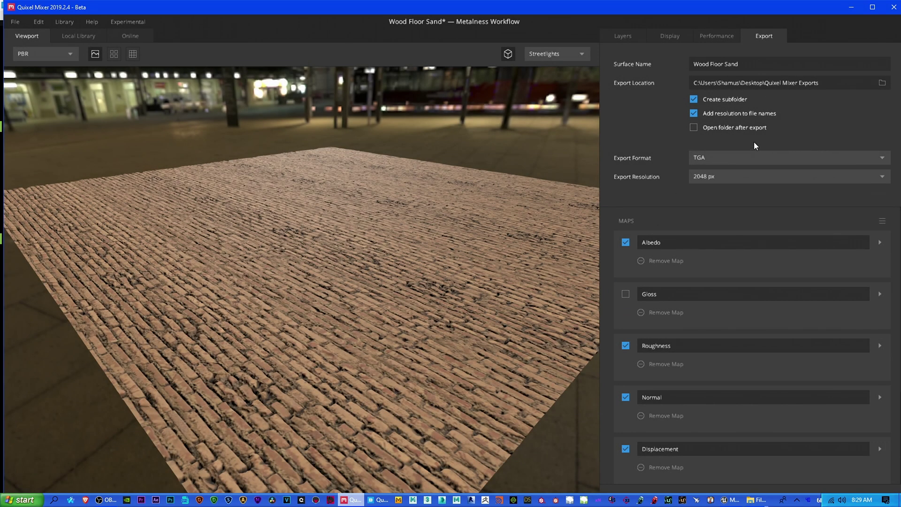
left_click(717, 36)
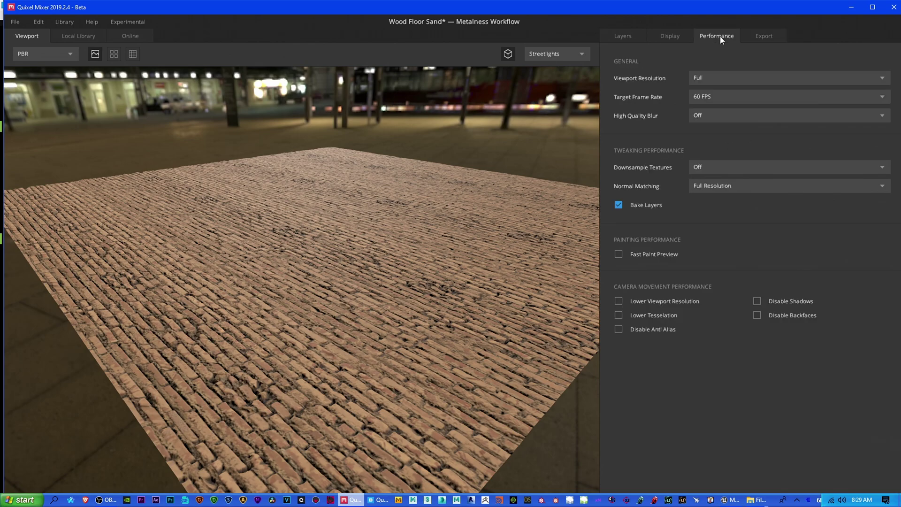
left_click(667, 34)
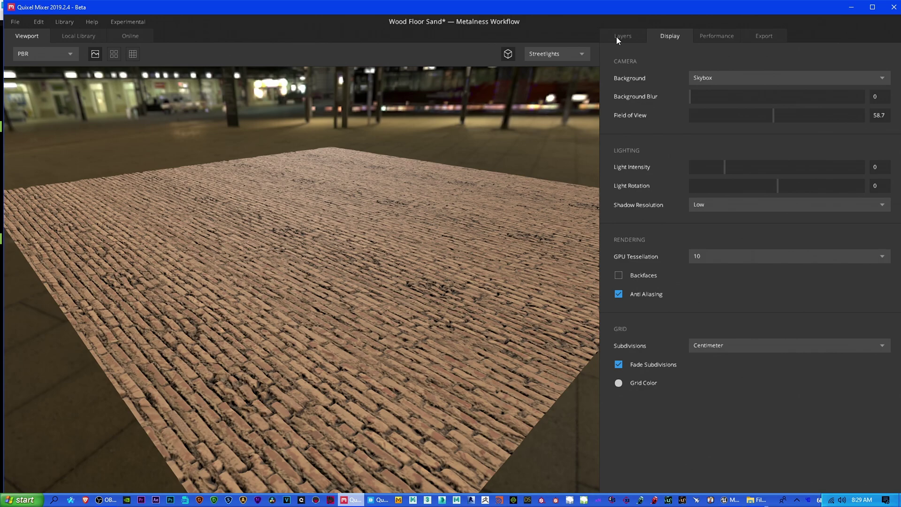
left_click(617, 36)
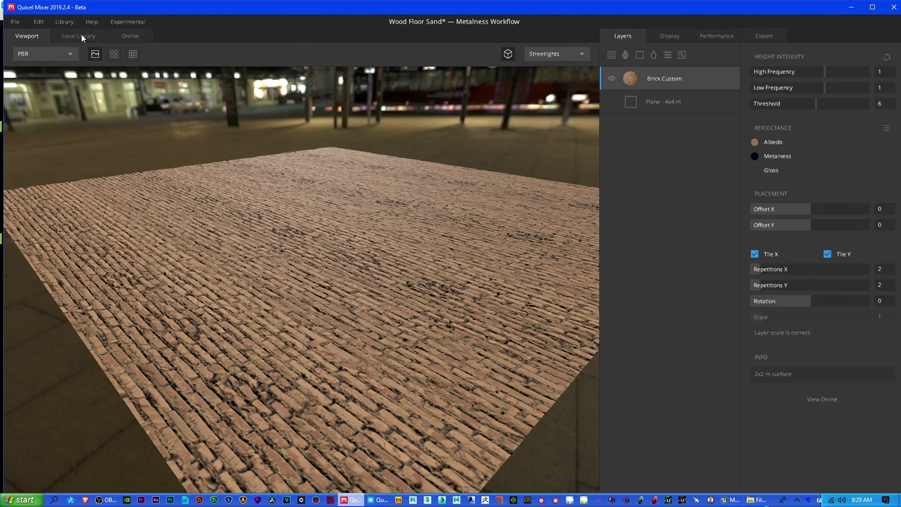
In the online library, check the Wooden Planks 2X2 M download settings, then close its preview
left_click(129, 36)
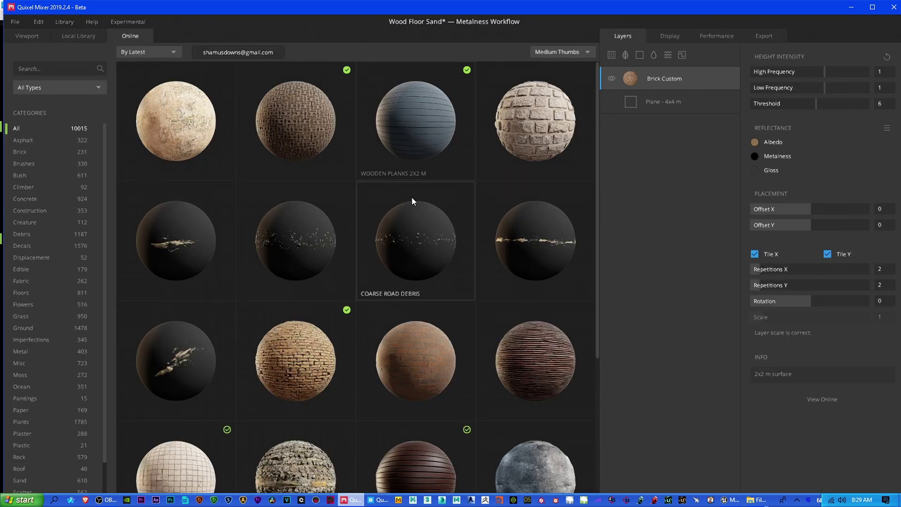
left_click(426, 140)
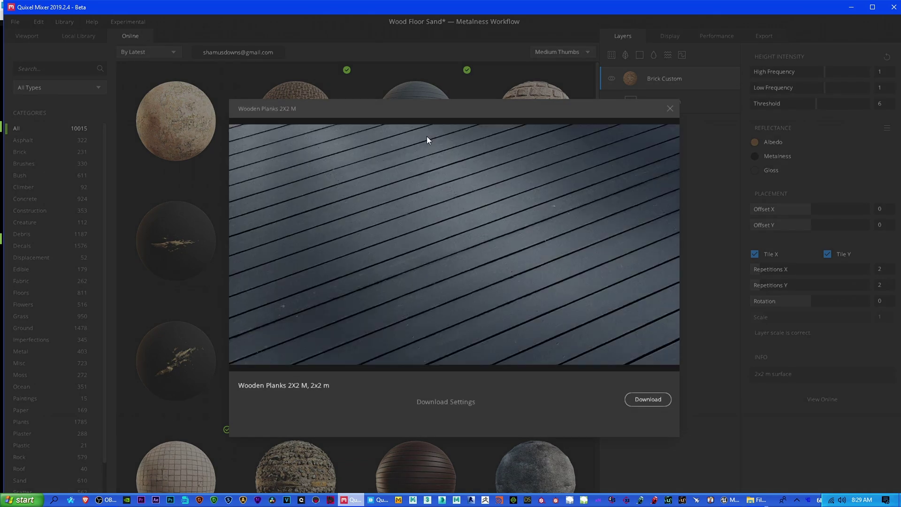
left_click(445, 402)
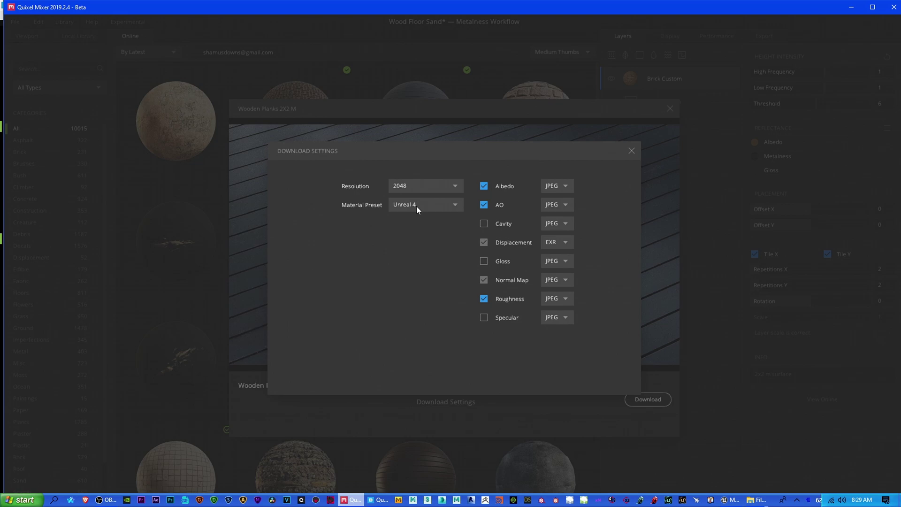
left_click(632, 151)
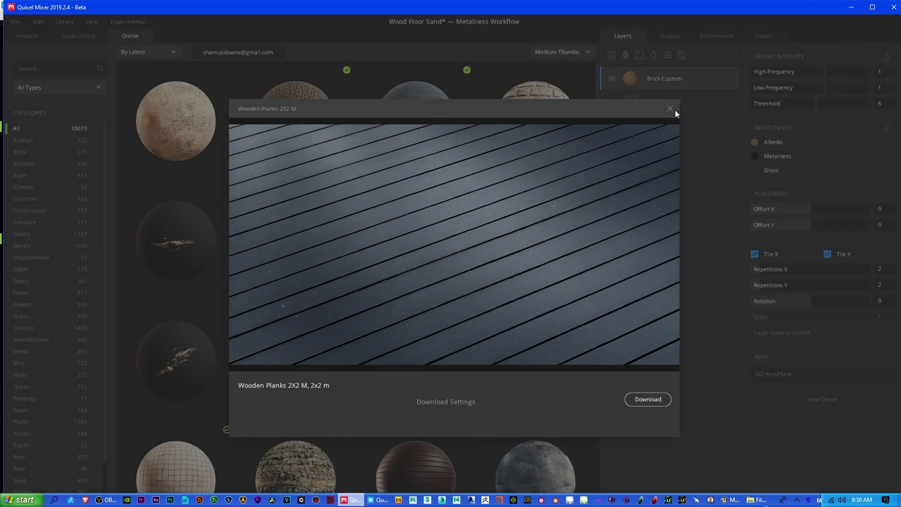
left_click(671, 108)
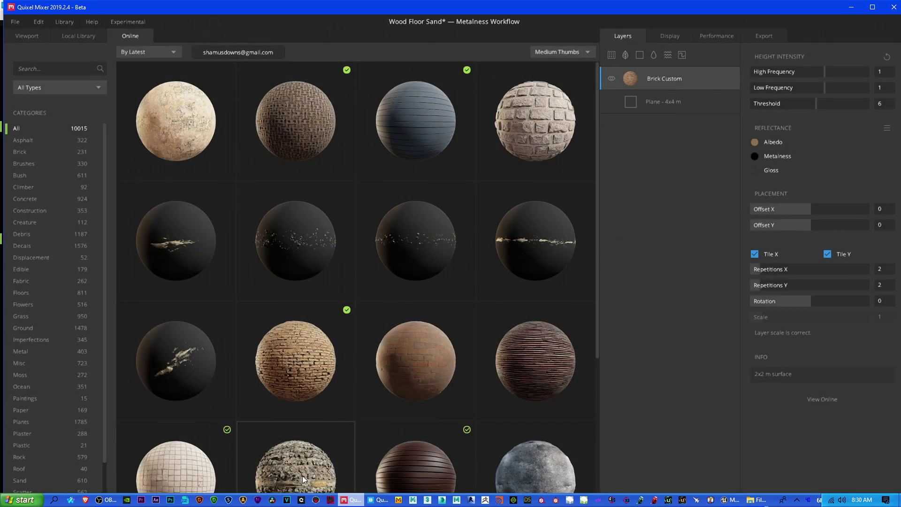
left_click(378, 500)
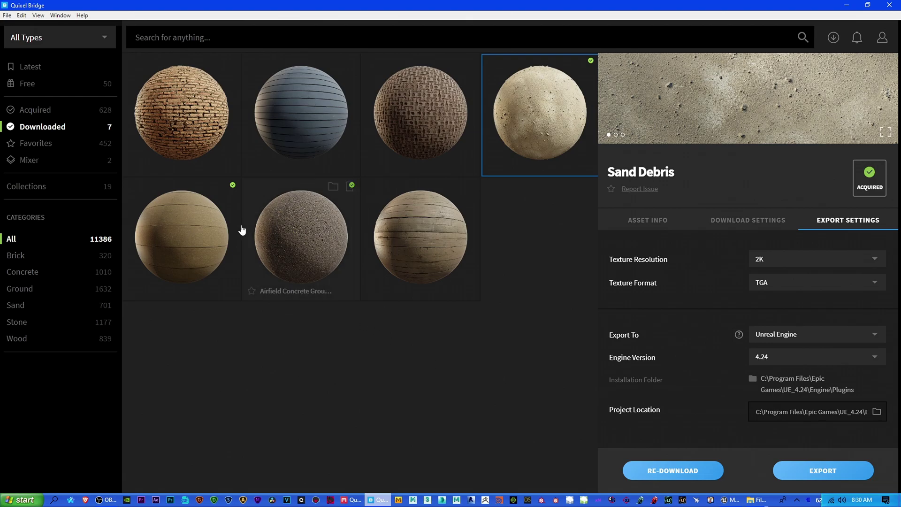
Open Bridge's logs folder through Help > Troubleshooting > Show Logs
left_click(83, 16)
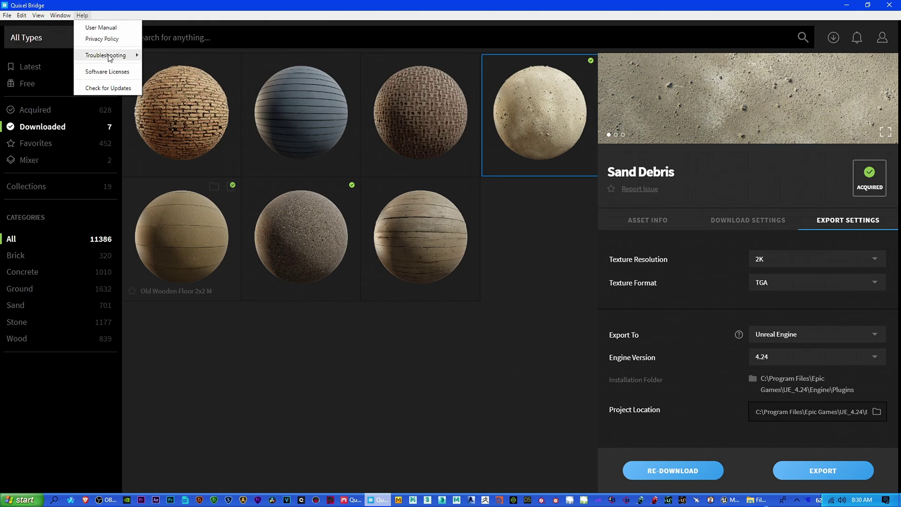
mouse_move(126, 55)
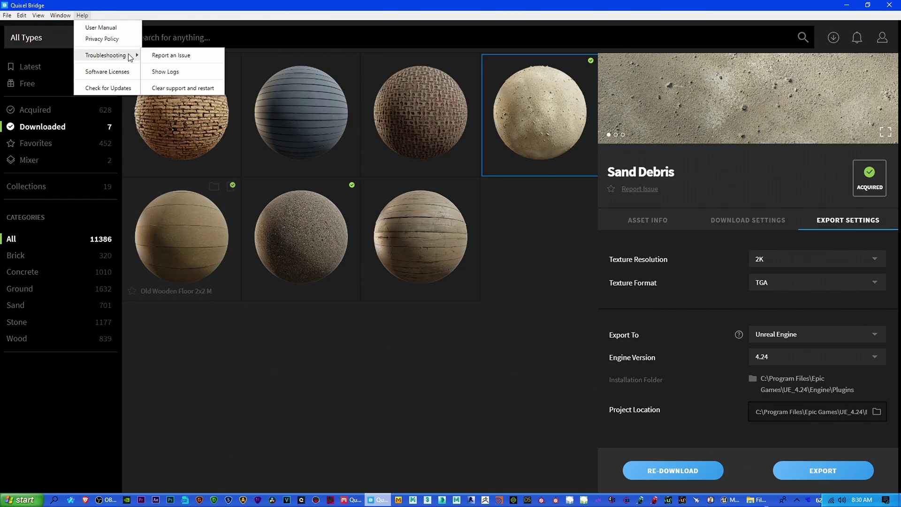
left_click(174, 72)
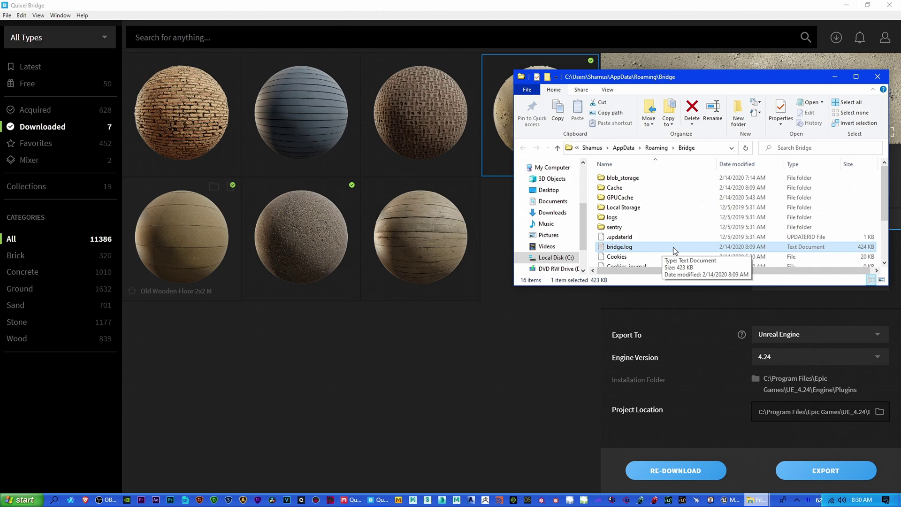
Open bridge.log in Notepad, scroll to its end, then close Notepad and the logs folder
double_click(638, 247)
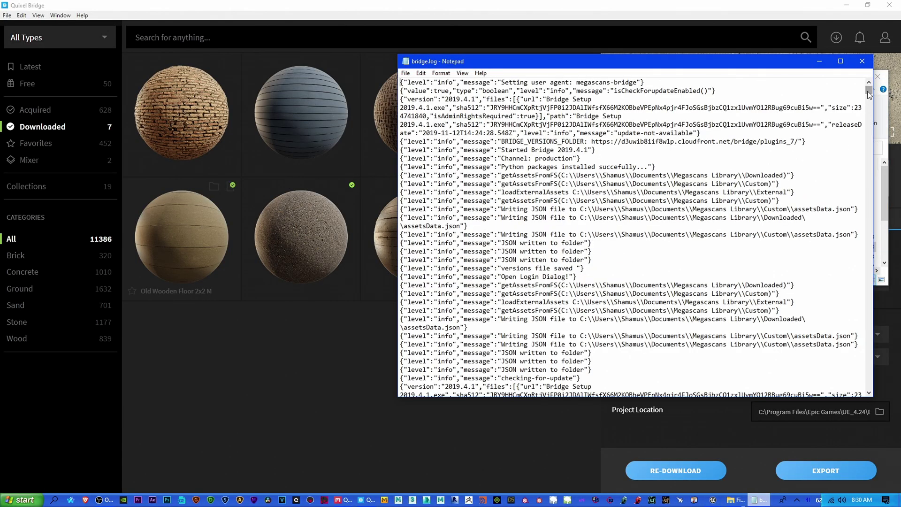
left_click_drag(869, 91, 873, 300)
left_click(863, 61)
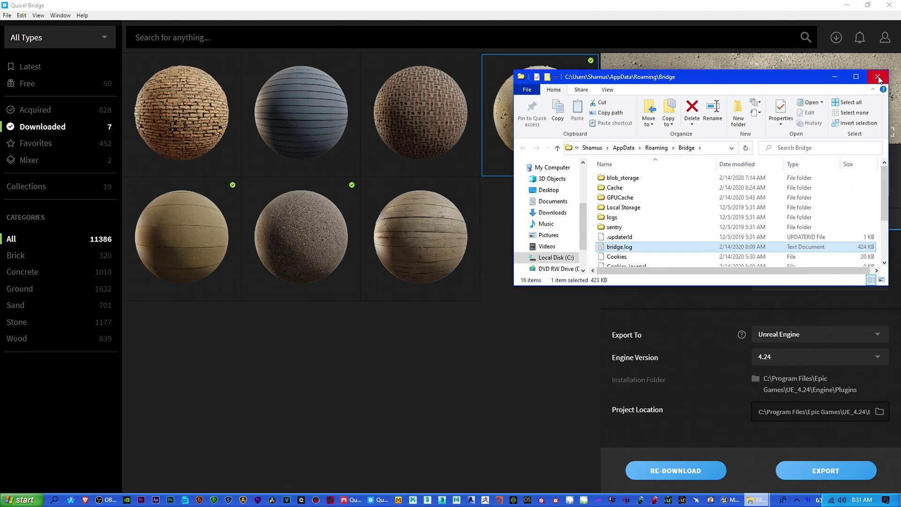
left_click(878, 76)
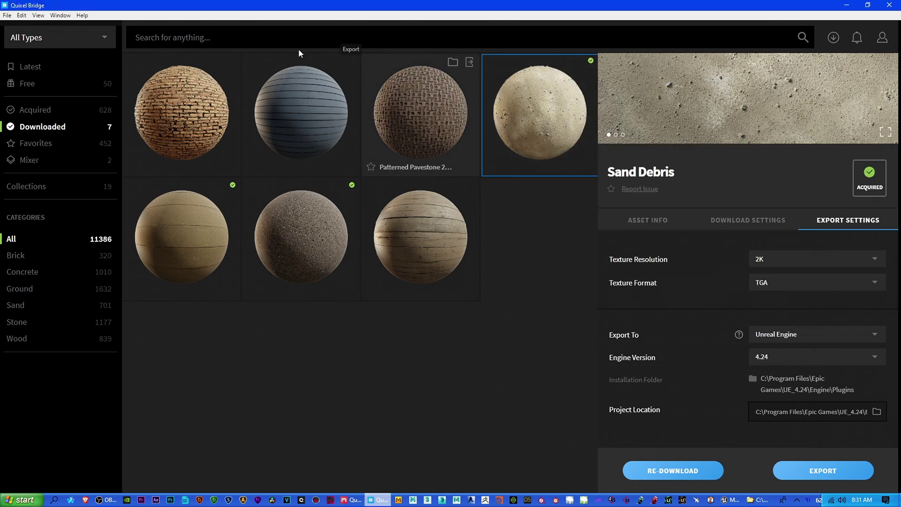
left_click(85, 15)
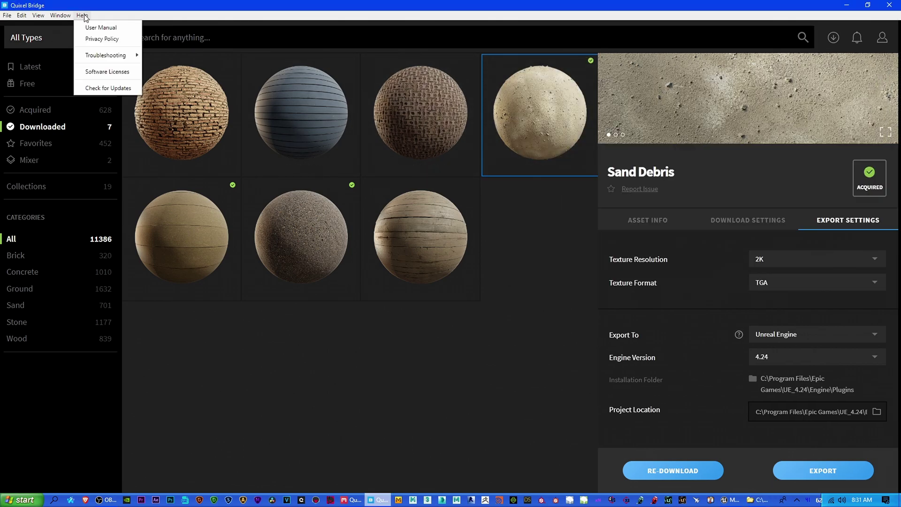
left_click(322, 18)
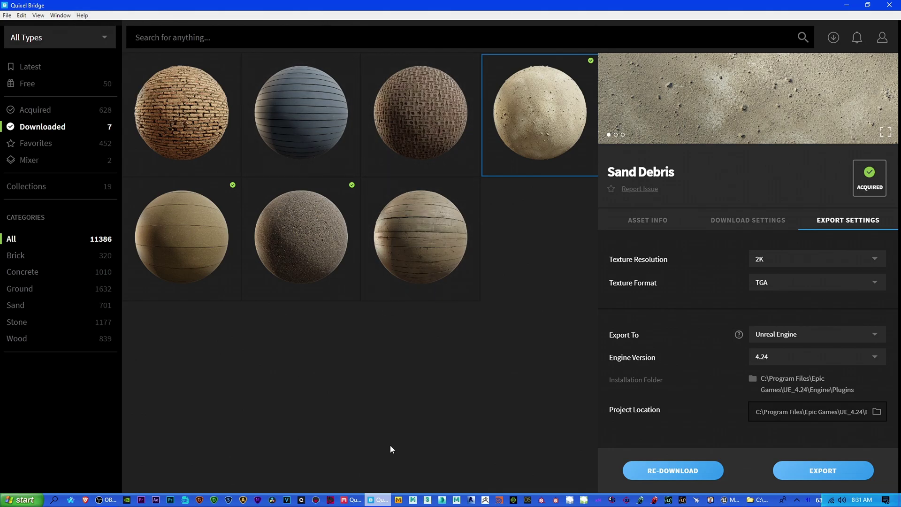